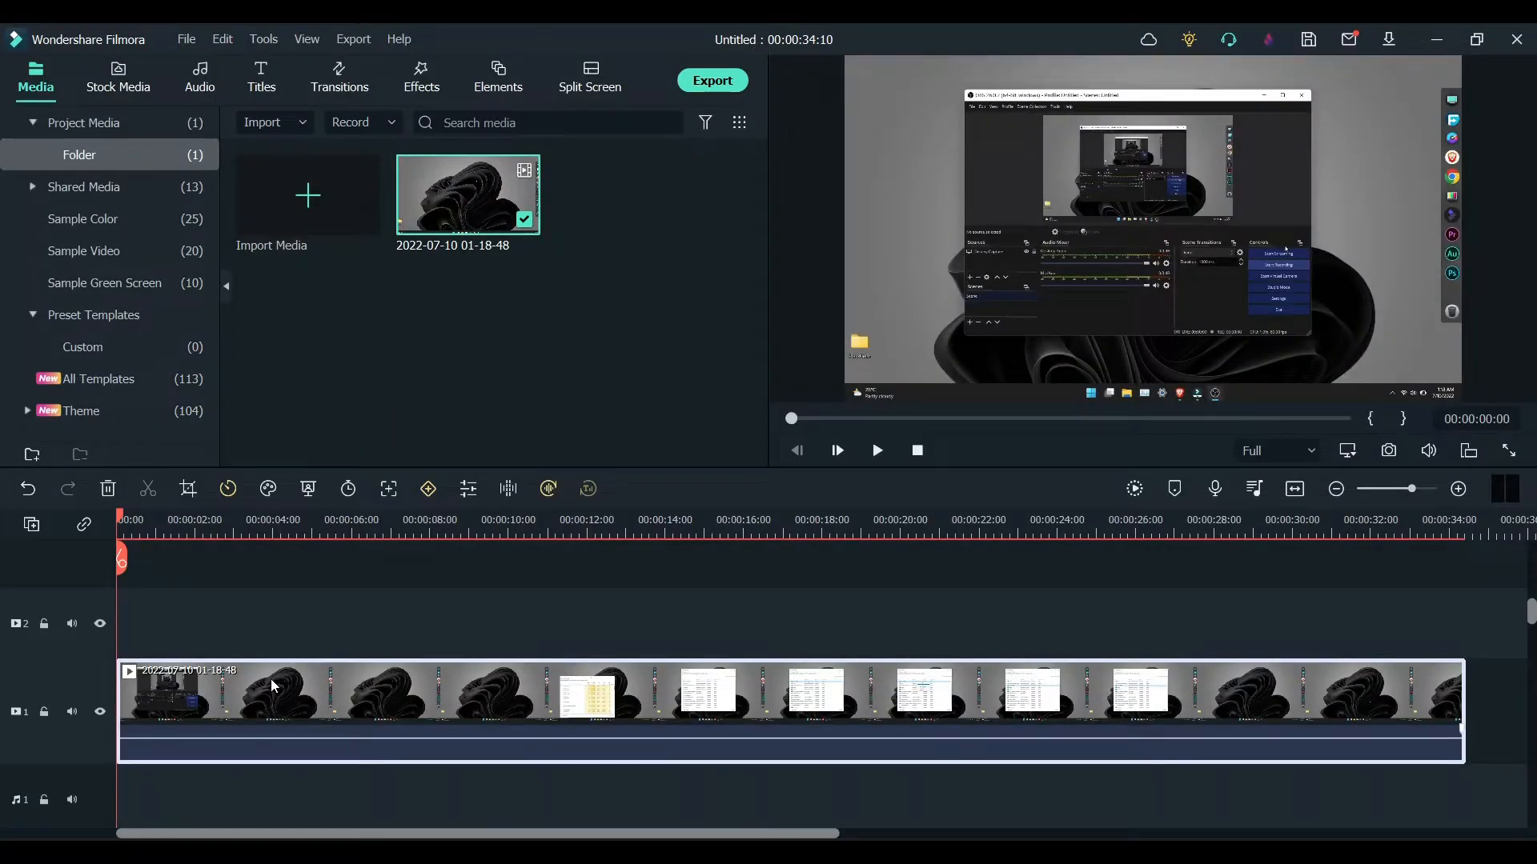
# Add the Subtitle 2 title preset to video track 2, starting at 00:00:02:24.
pyautogui.moveTo(196, 528); pyautogui.dragTo(233, 528)
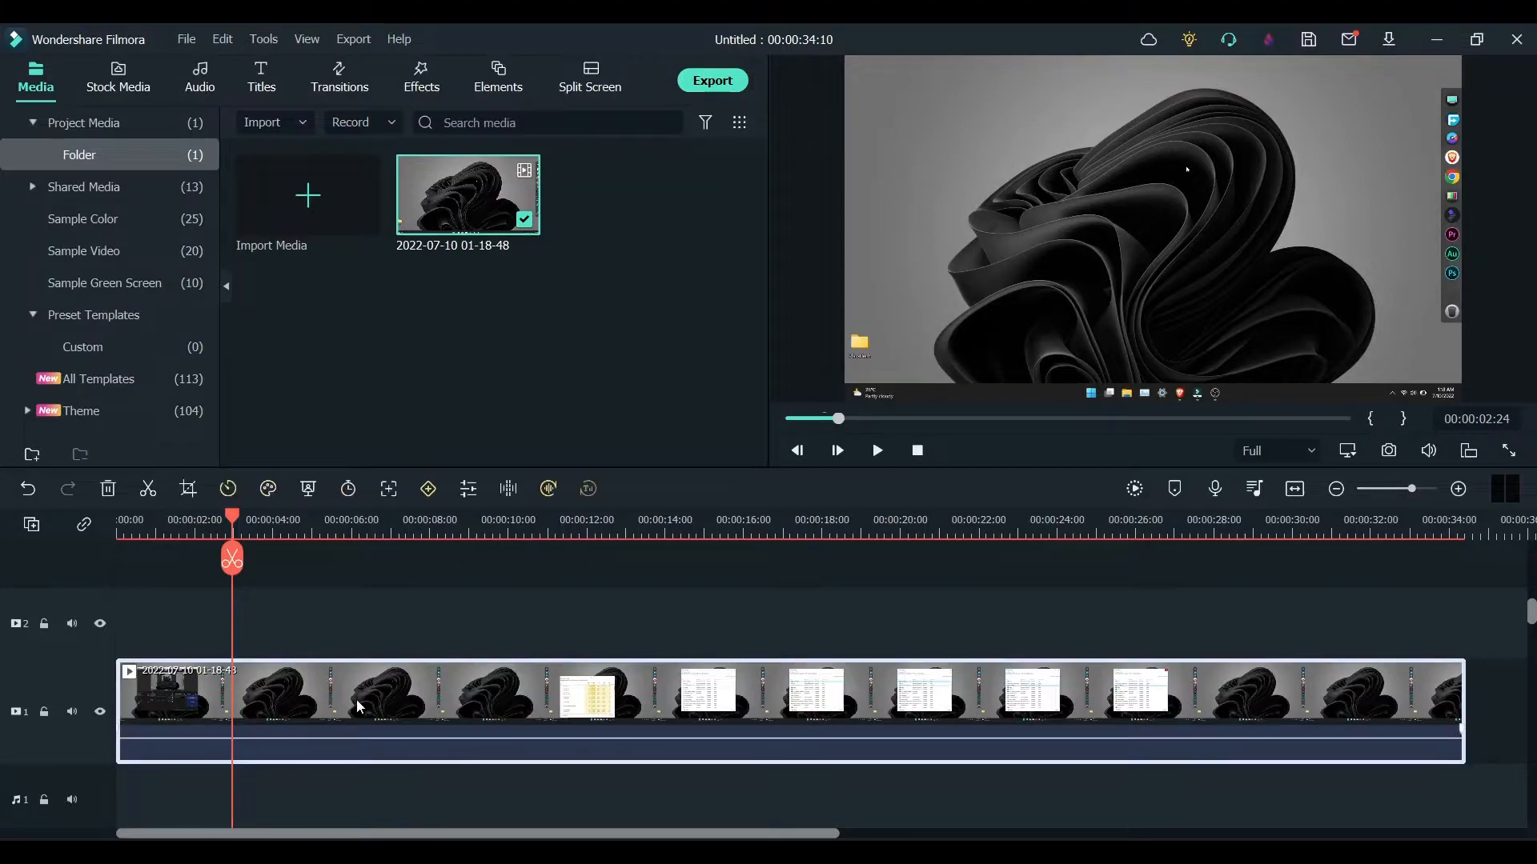
pyautogui.click(265, 82)
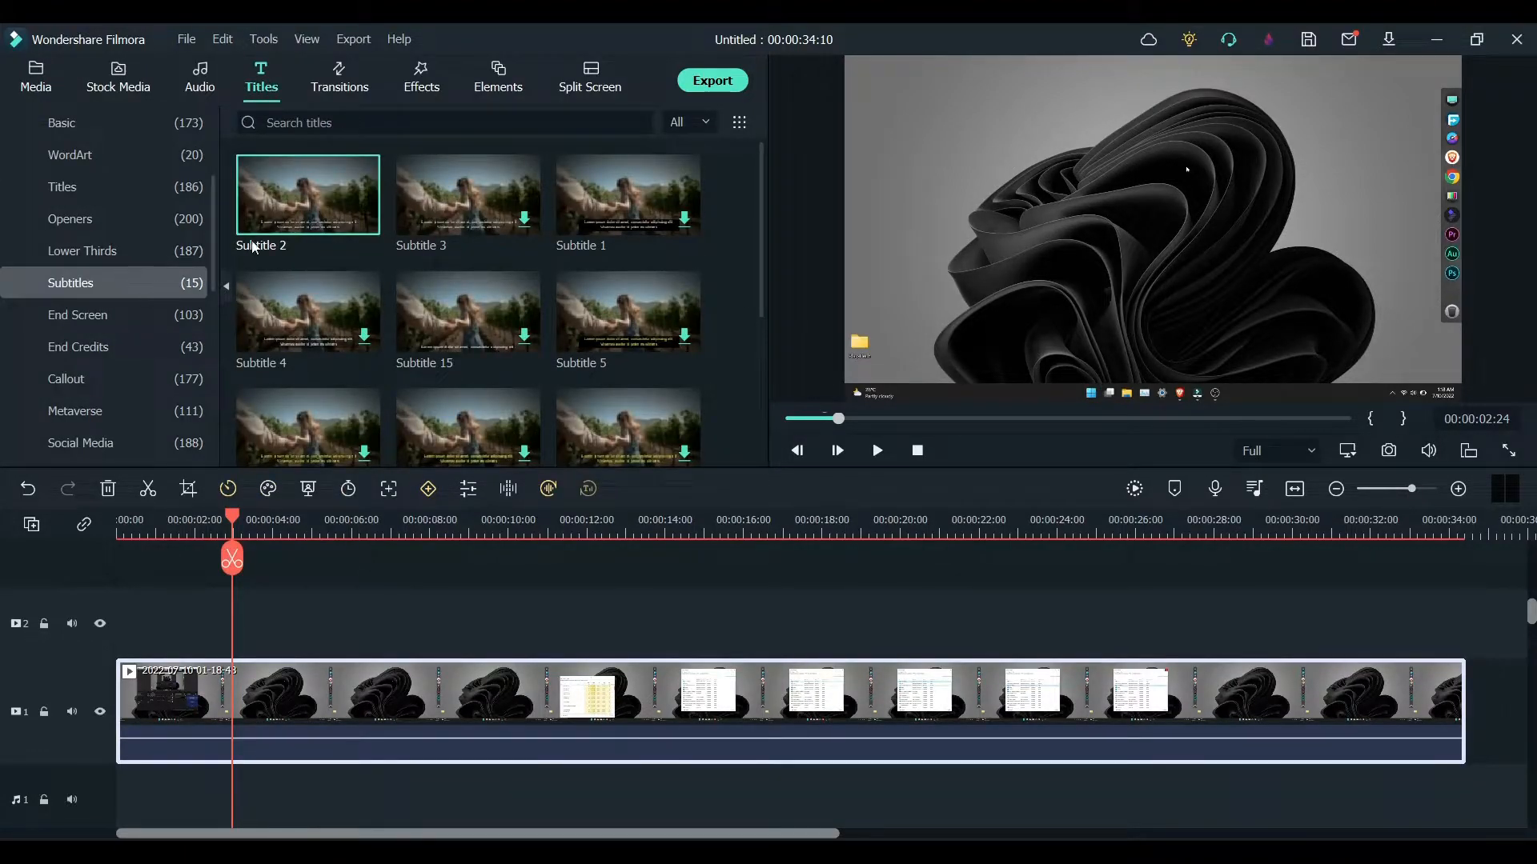
pyautogui.moveTo(288, 207); pyautogui.dragTo(250, 631)
# Open the subtitle clip for editing and delete its second text line, "Vivamus auctor id justor eu ultrices.".
pyautogui.doubleClick(329, 627)
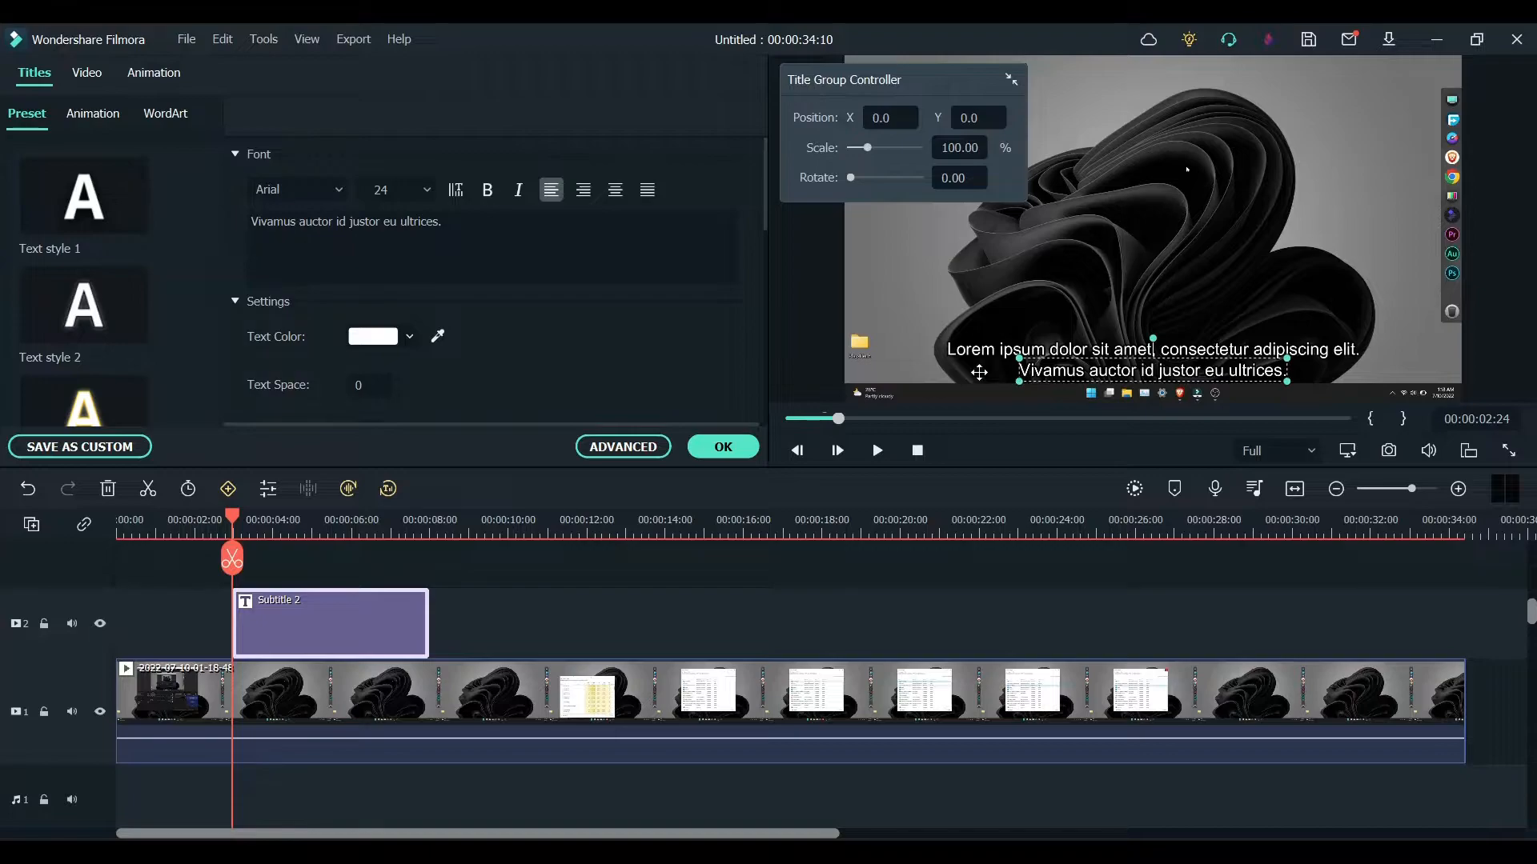
pyautogui.click(1067, 358)
pyautogui.click(1075, 376)
pyautogui.press('Delete')
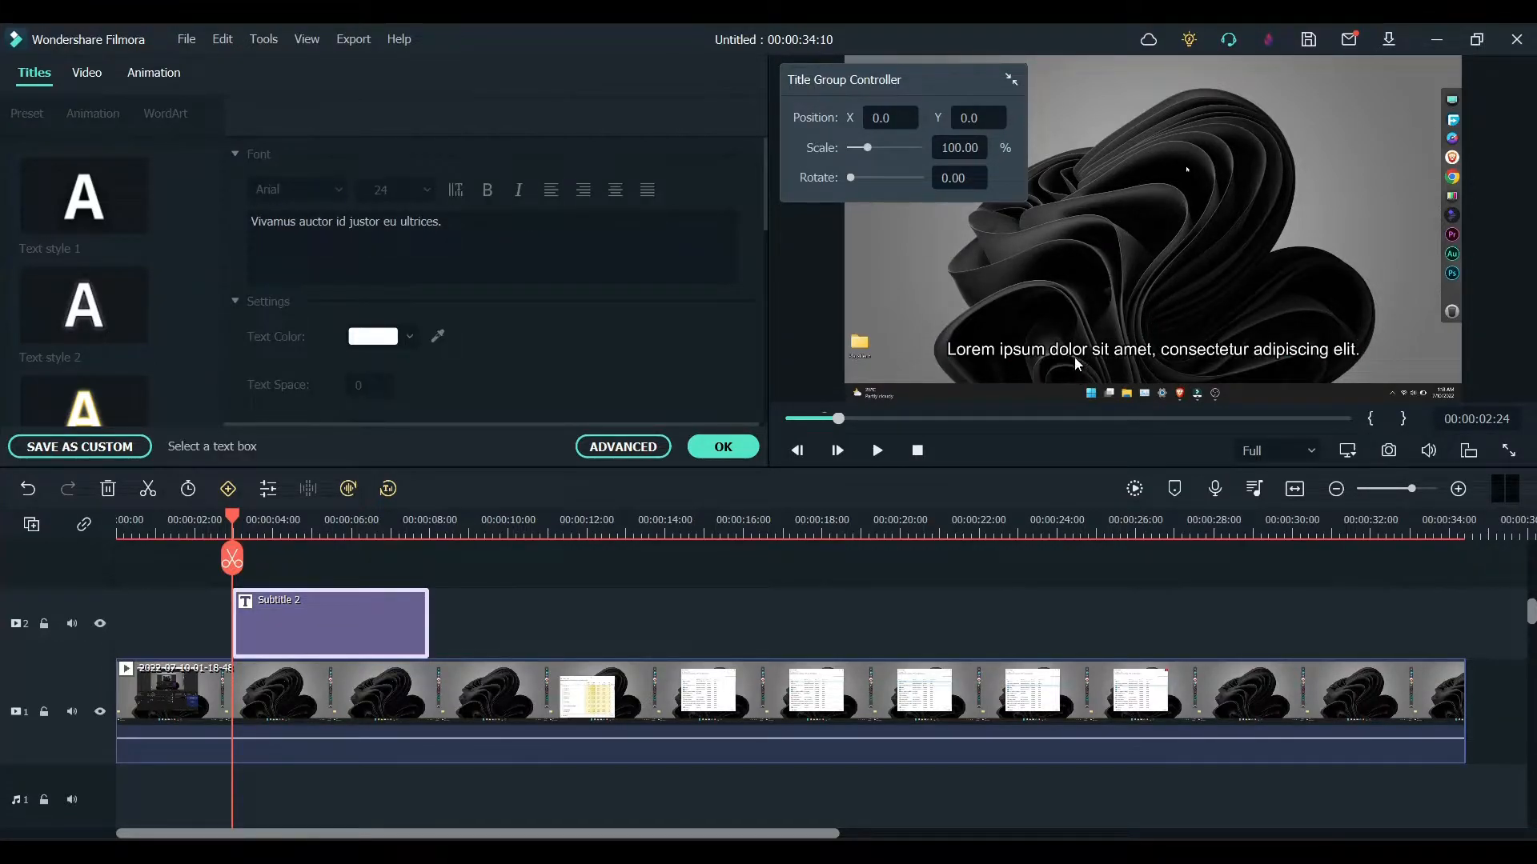
# Replace the remaining subtitle line with "In this tutorial I will show you how to make Windows 11 faster." and apply the edit.
pyautogui.click(1073, 354)
pyautogui.moveTo(546, 222); pyautogui.dragTo(240, 225)
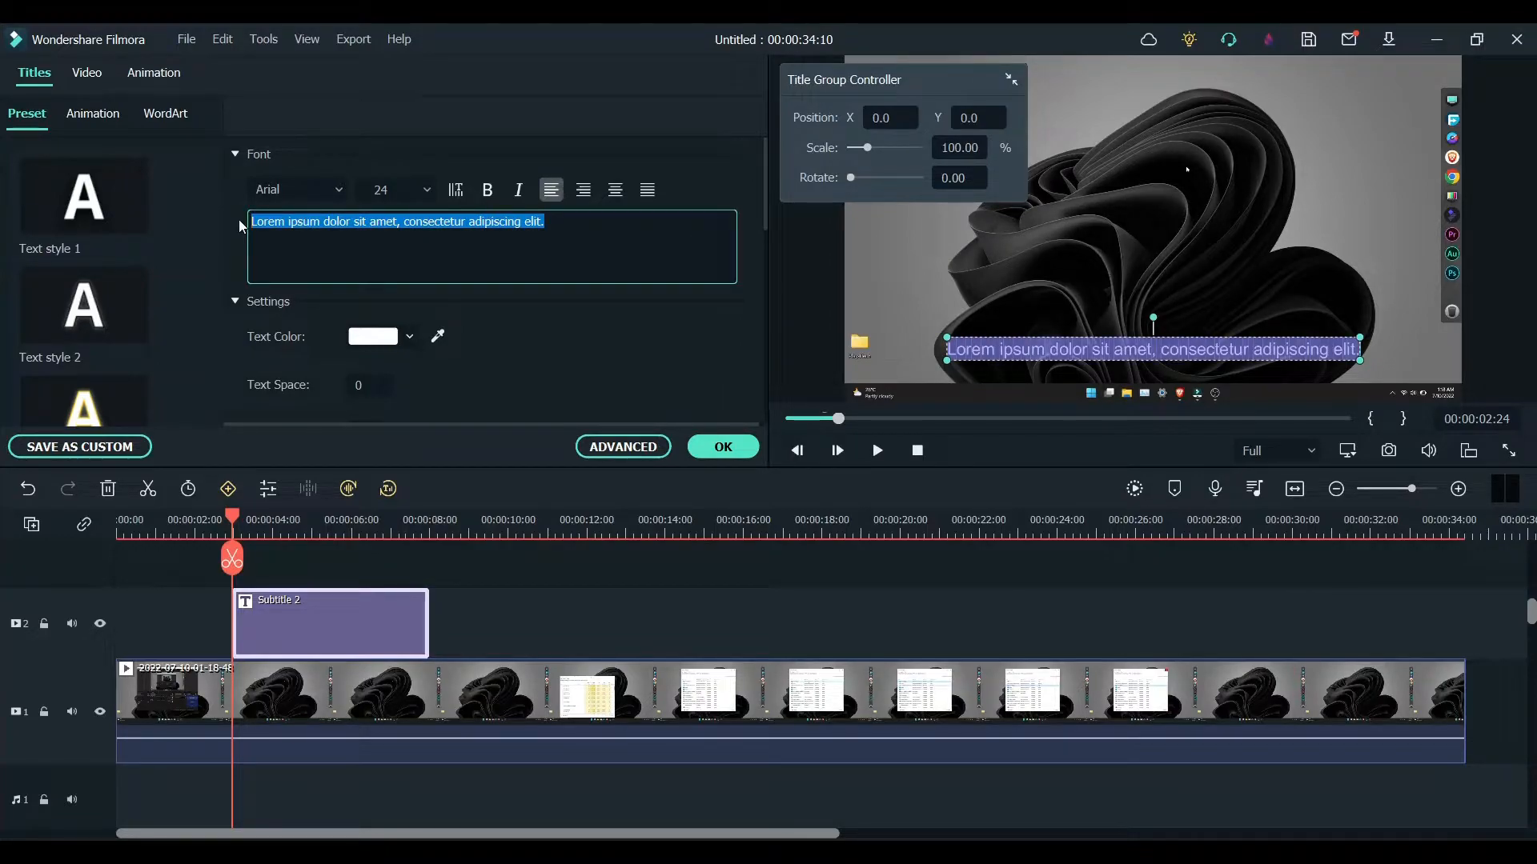
pyautogui.write('In th')
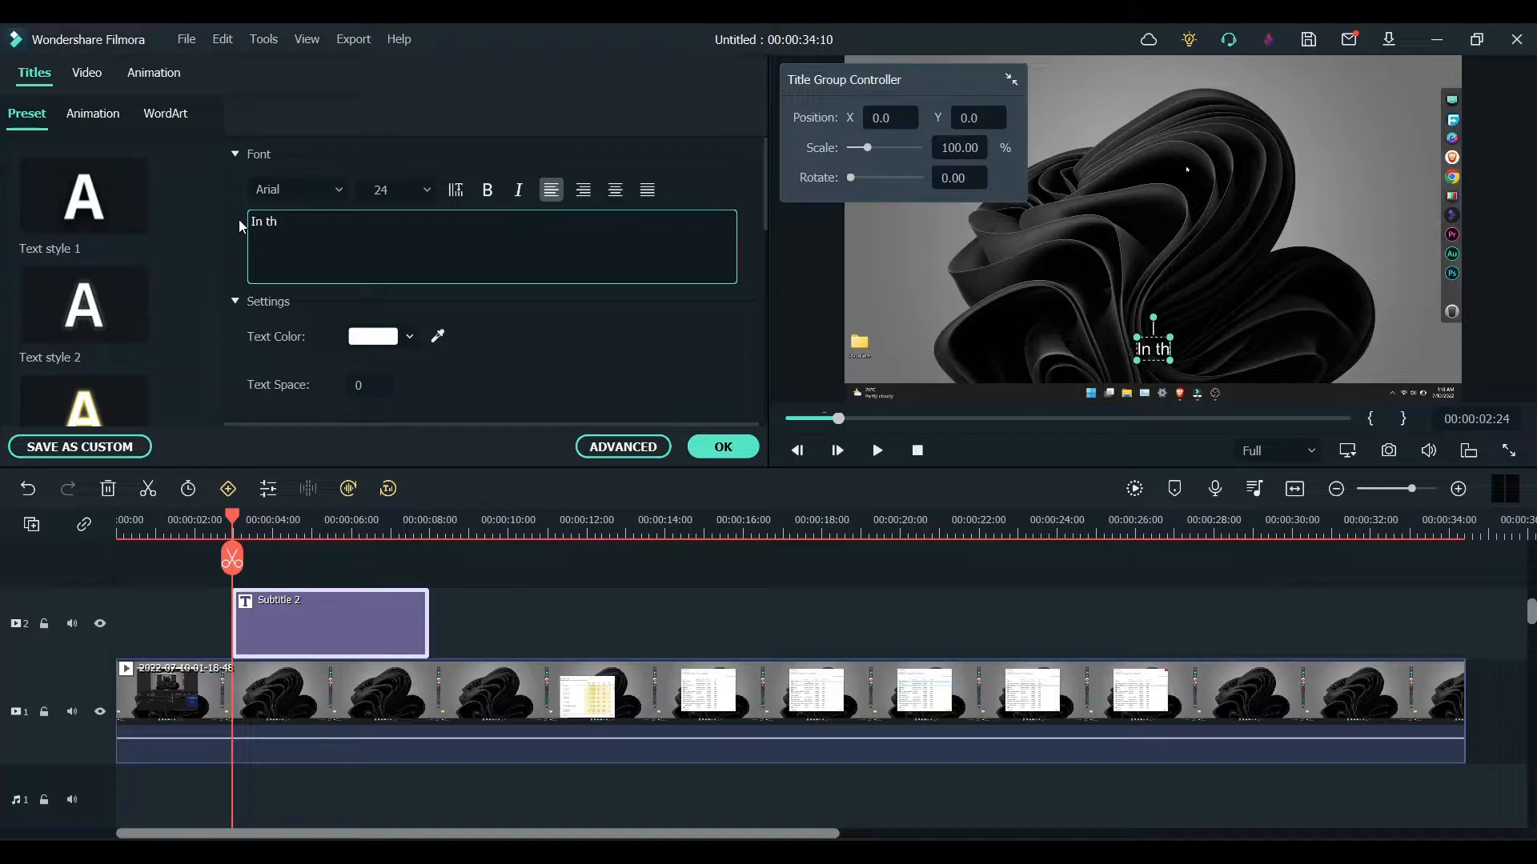
pyautogui.write('is tutorial ')
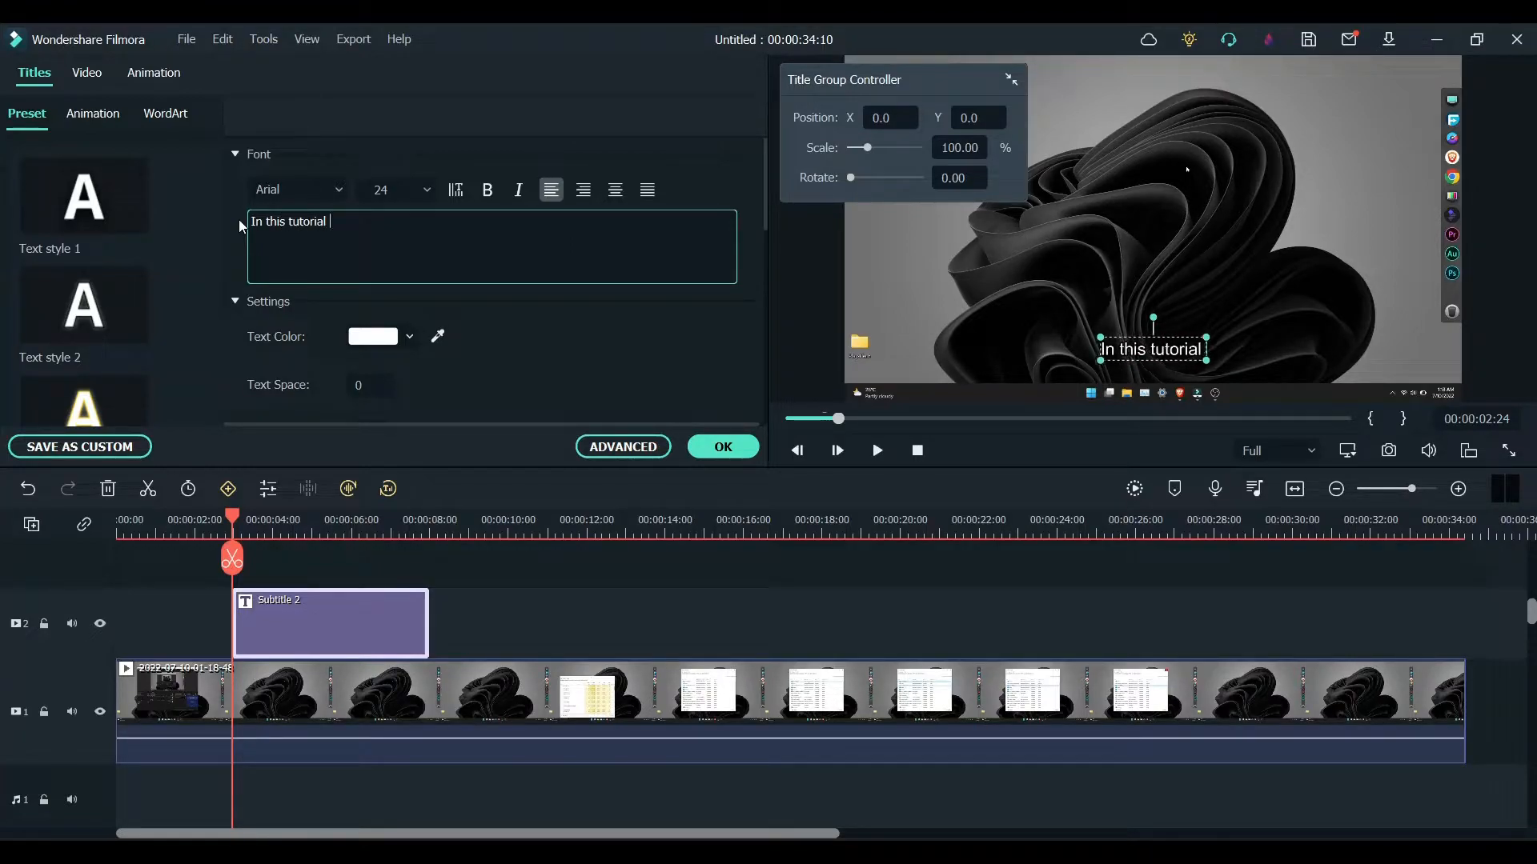
pyautogui.write('I wi')
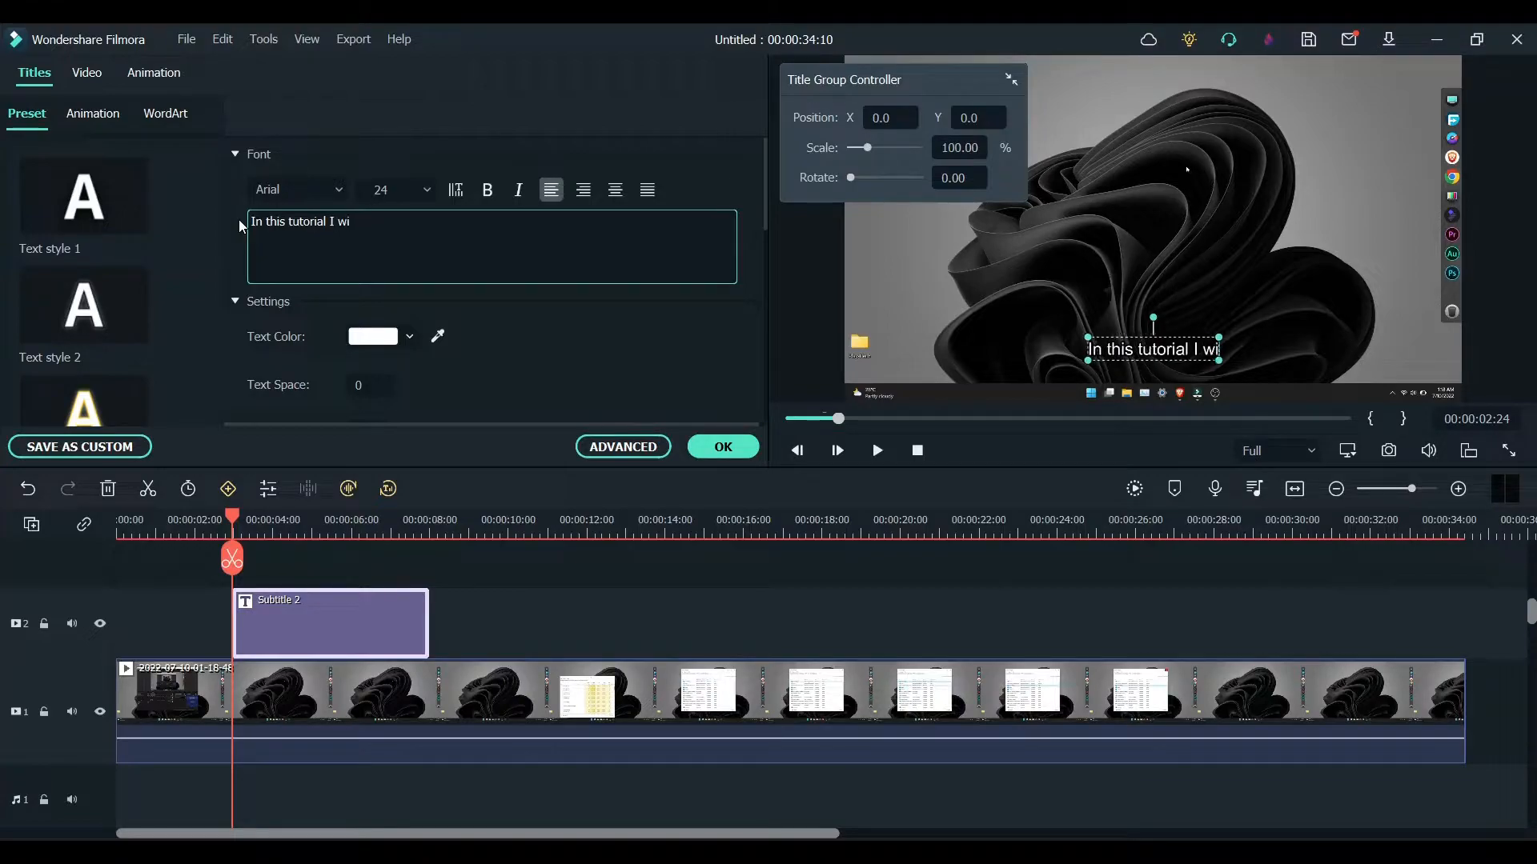
pyautogui.write('ll show yo')
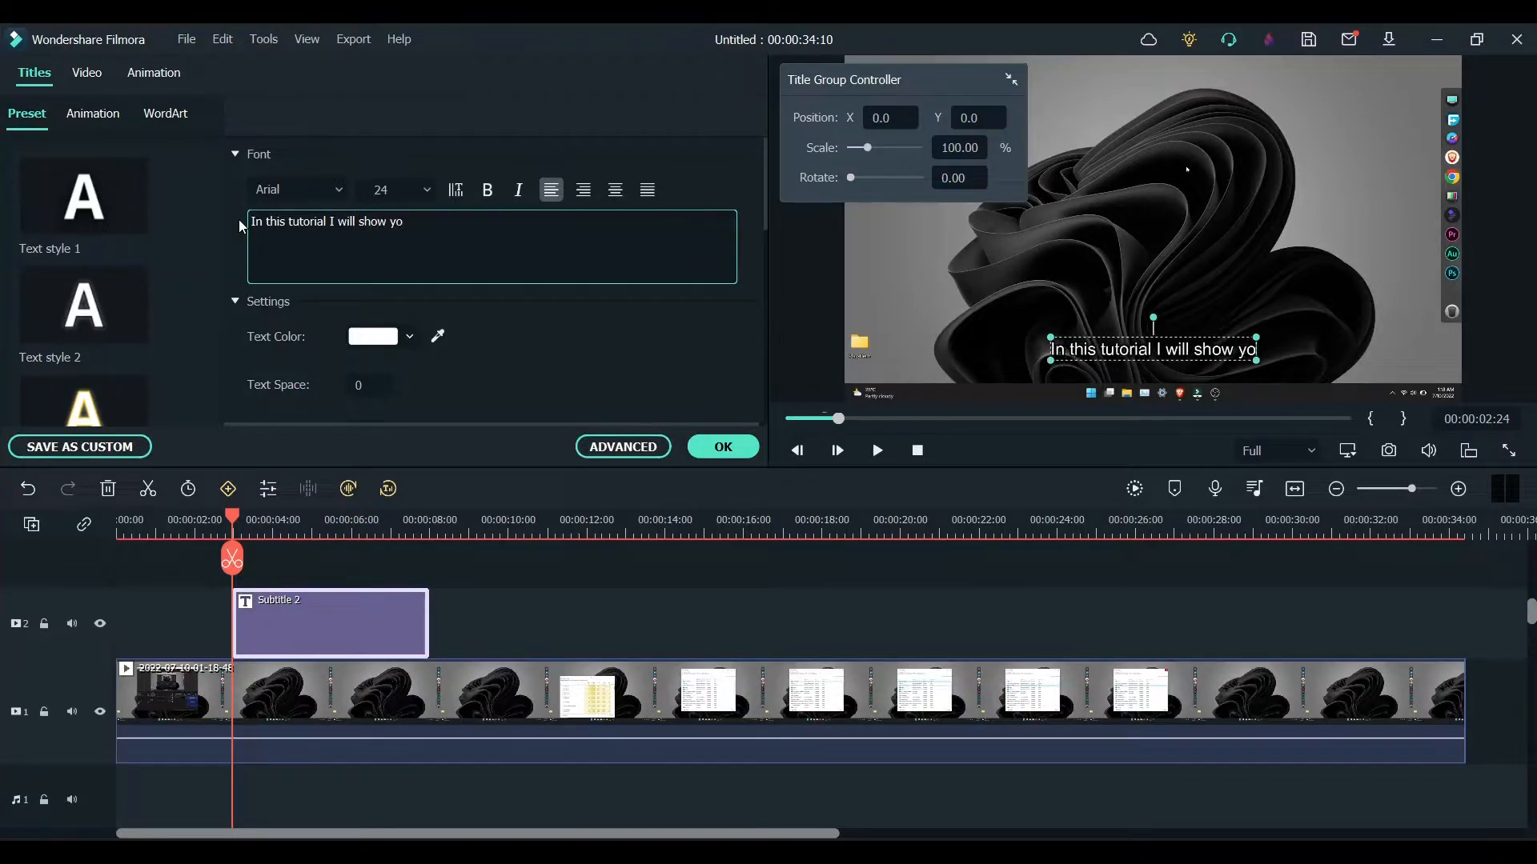
pyautogui.write('u how to')
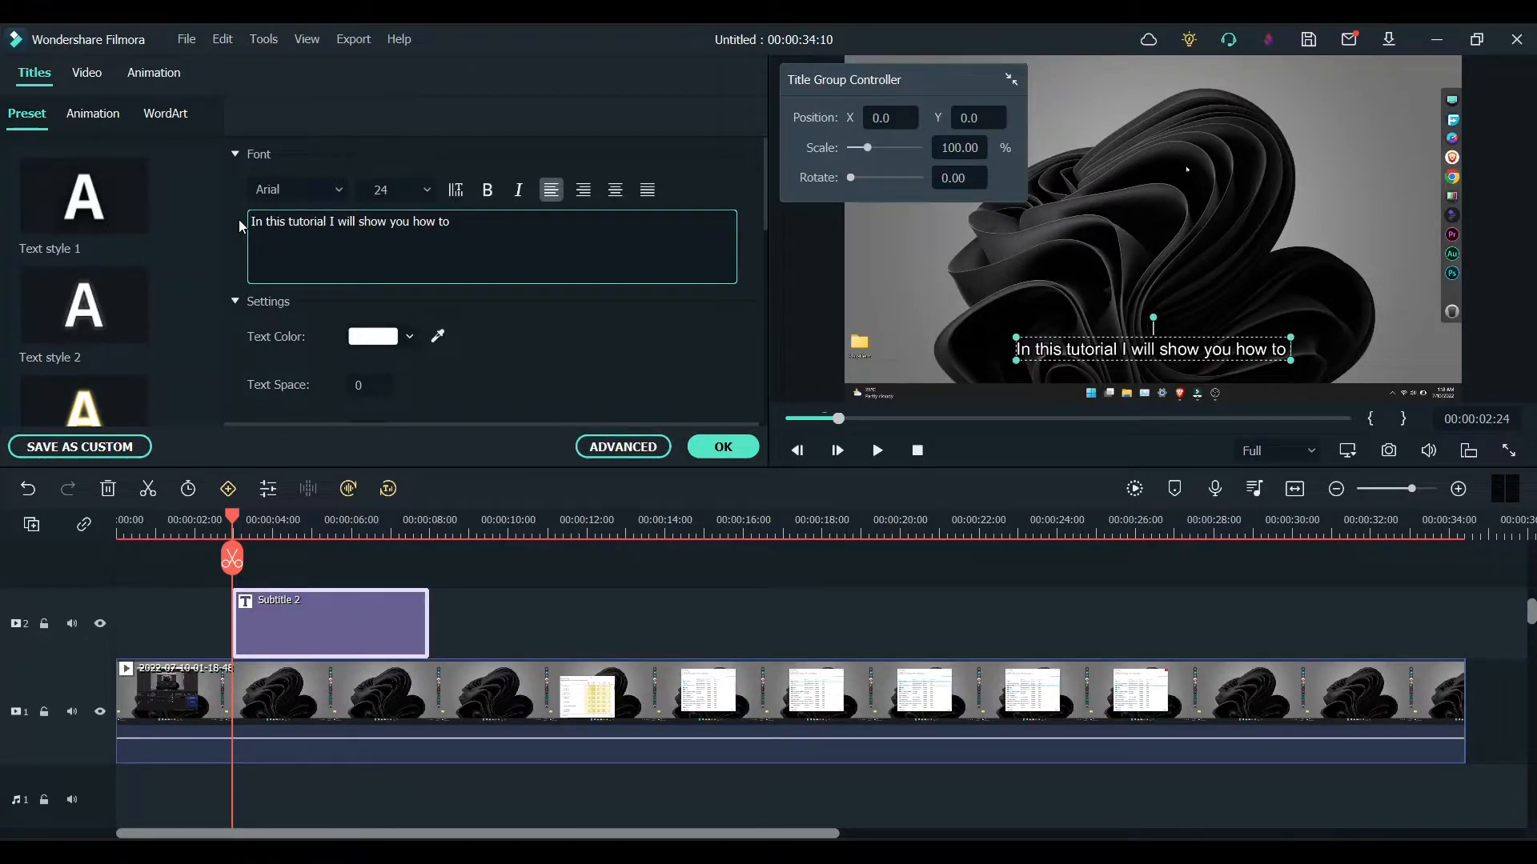
pyautogui.write(' make W')
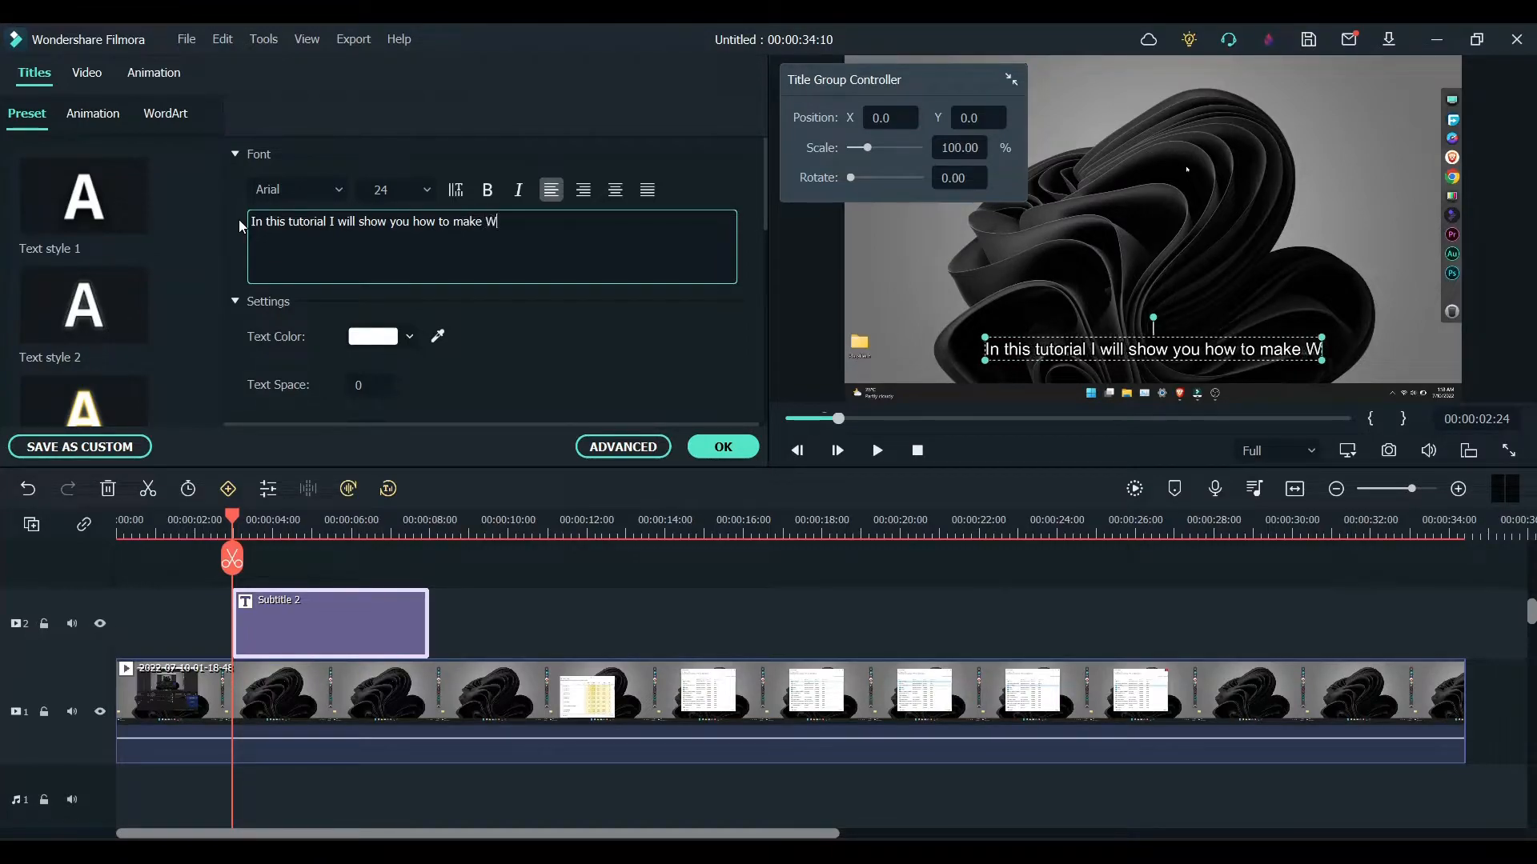
pyautogui.write('indows 11')
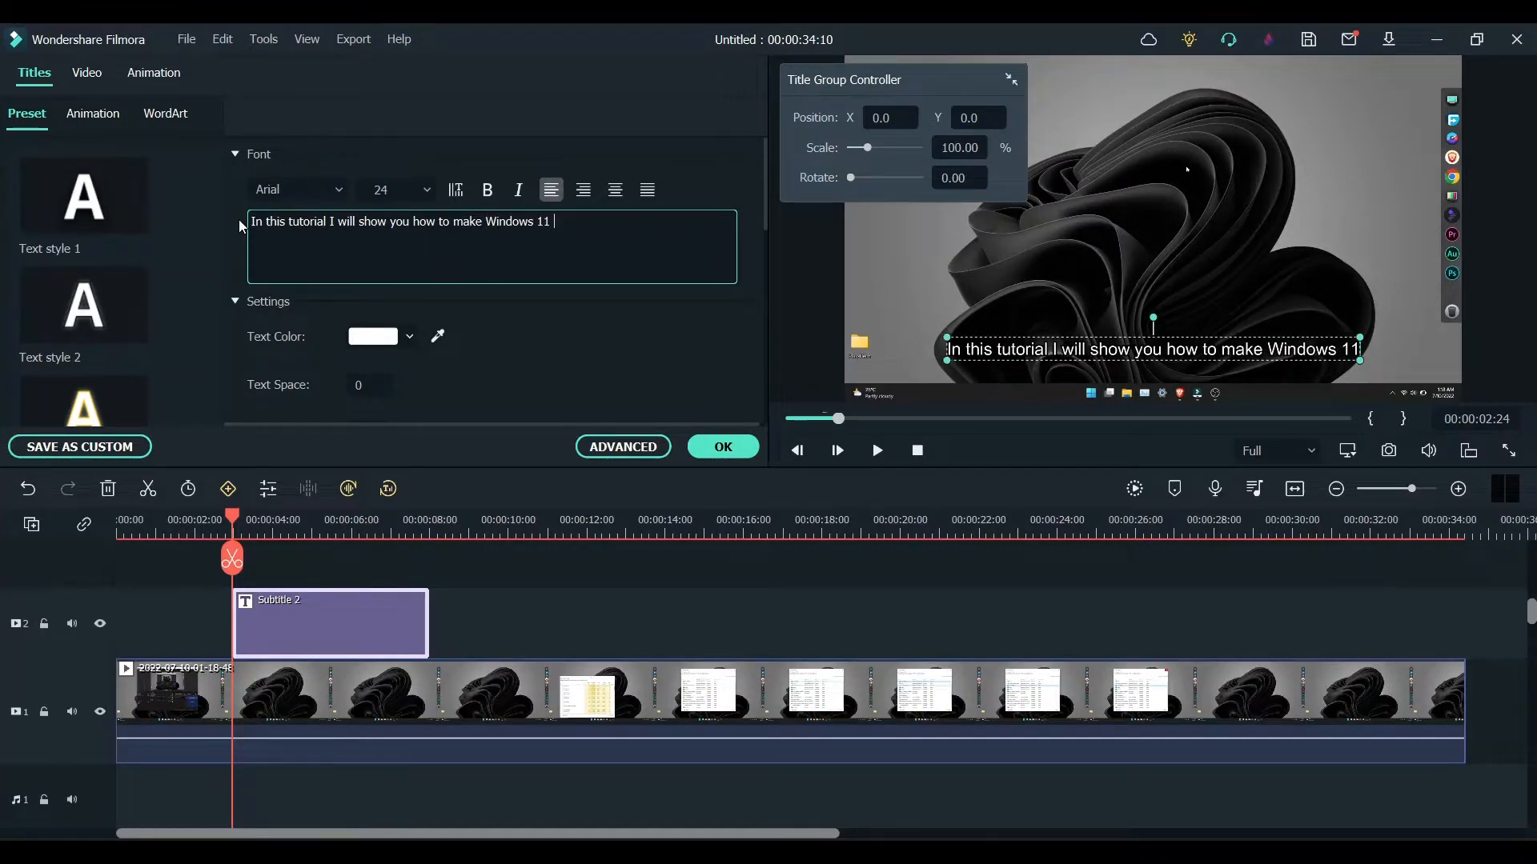
pyautogui.write(' faster')
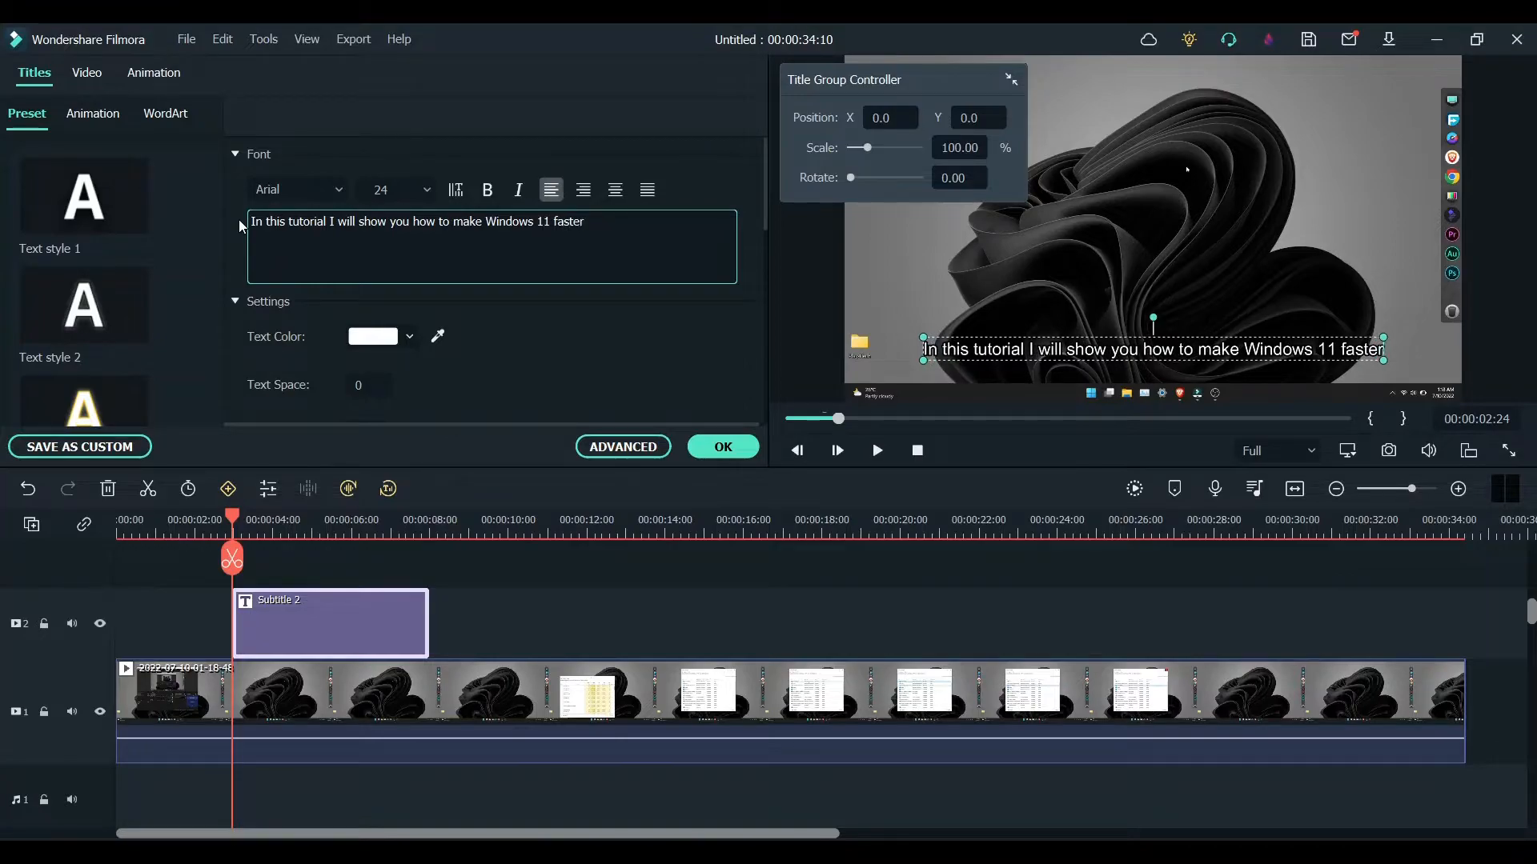
pyautogui.write('.')
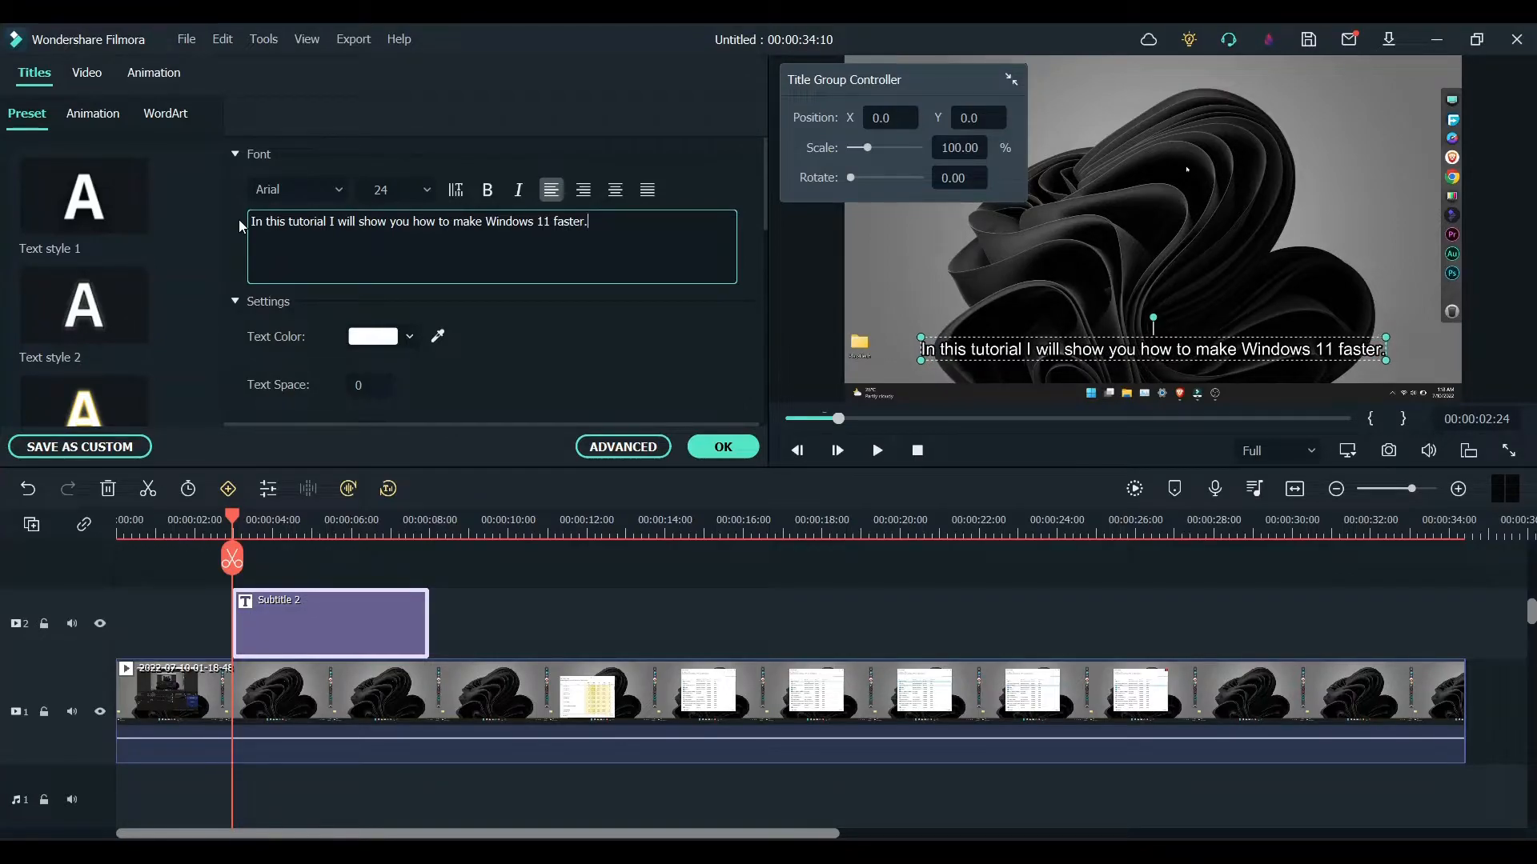
pyautogui.click(742, 451)
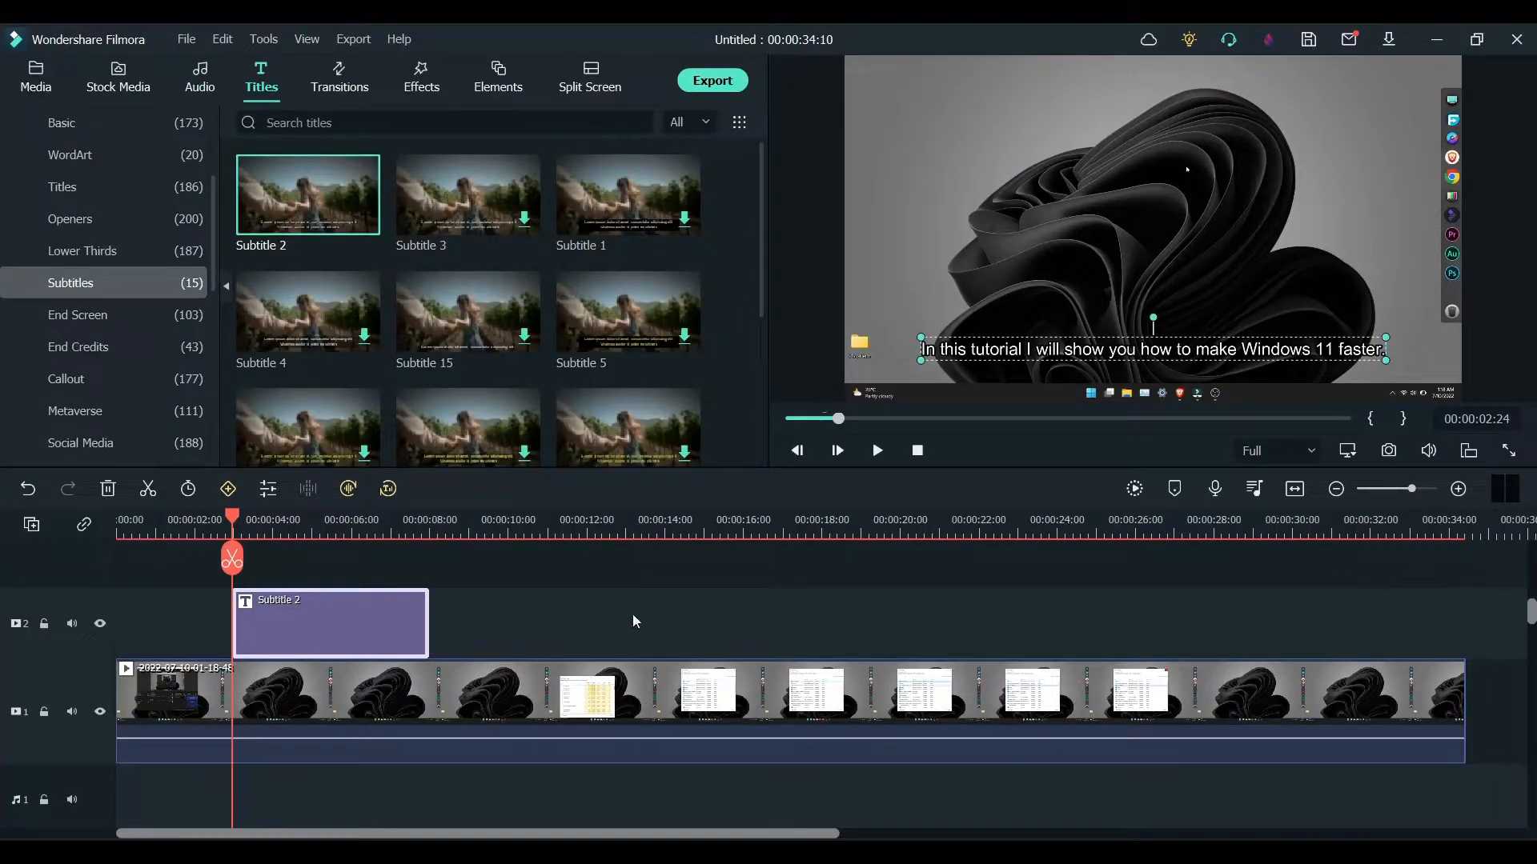
pyautogui.click(626, 621)
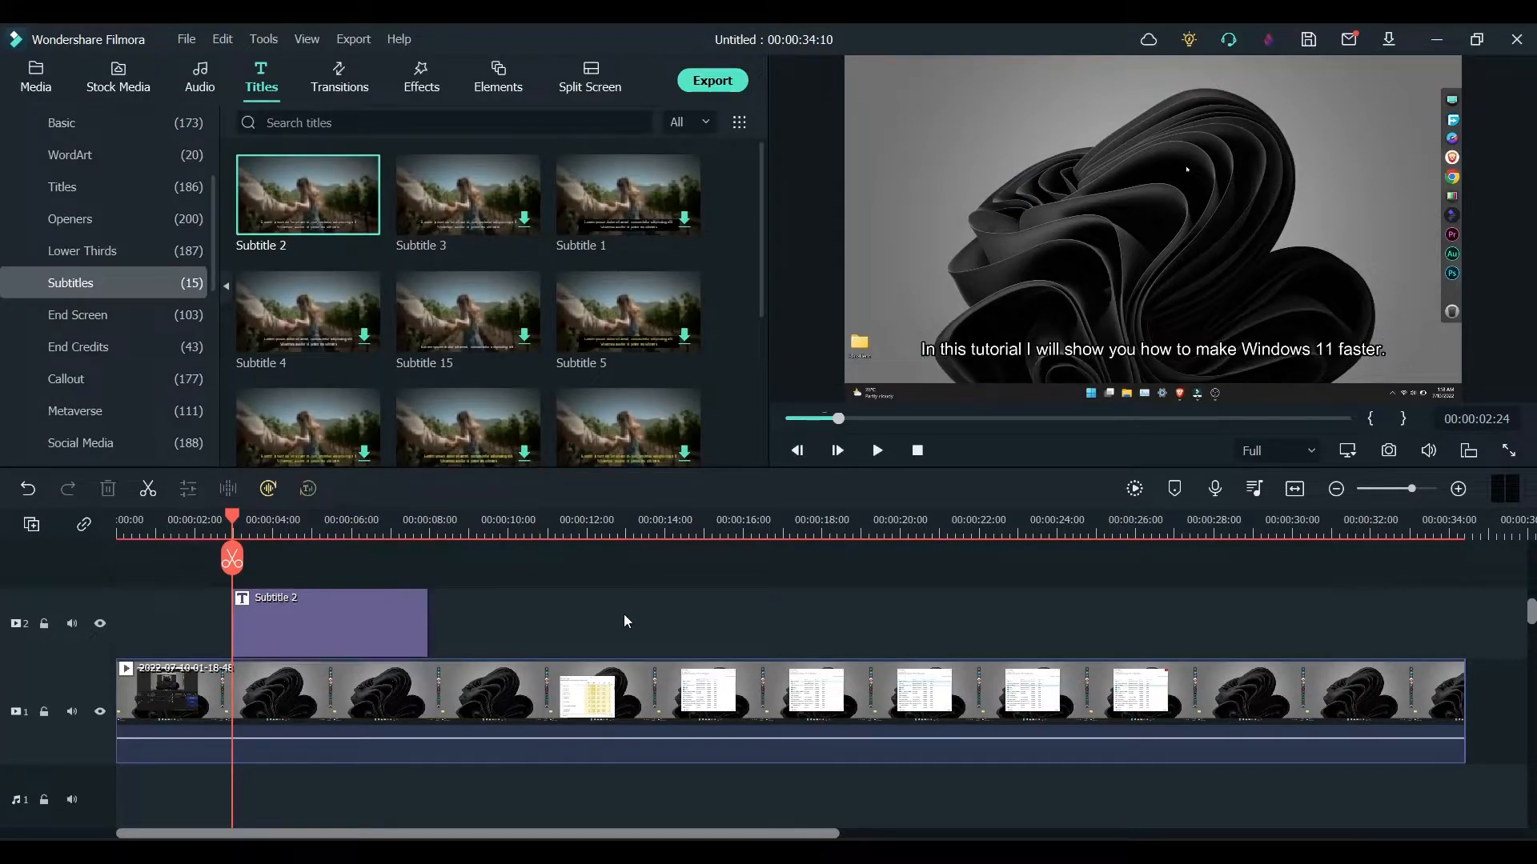
# Start Text-to-Speech for the subtitle clip, review the available languages and choose English (US).
pyautogui.click(379, 614)
pyautogui.rightClick(379, 625)
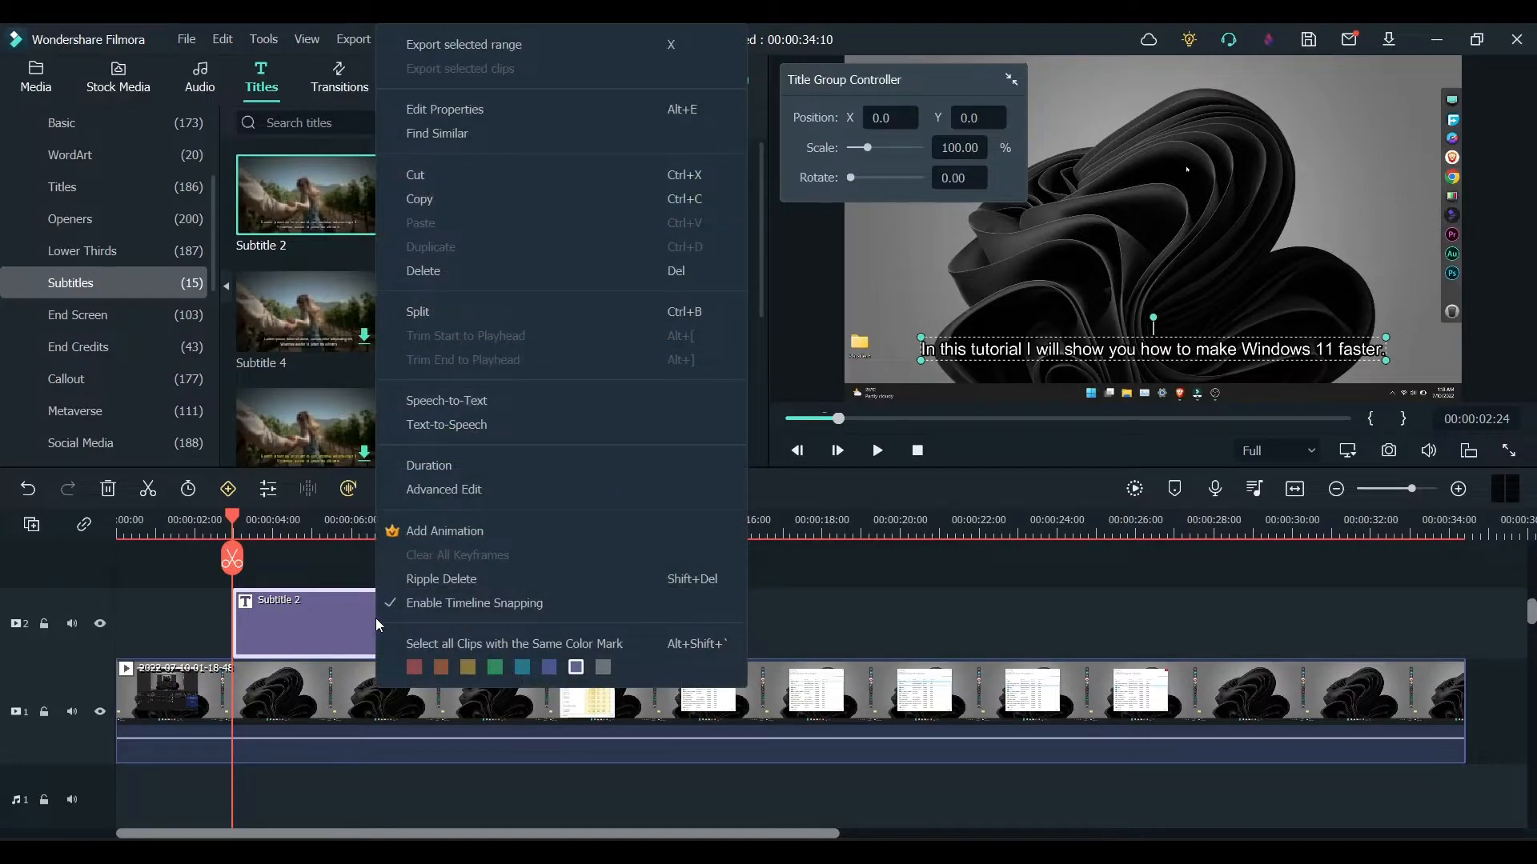
pyautogui.click(475, 426)
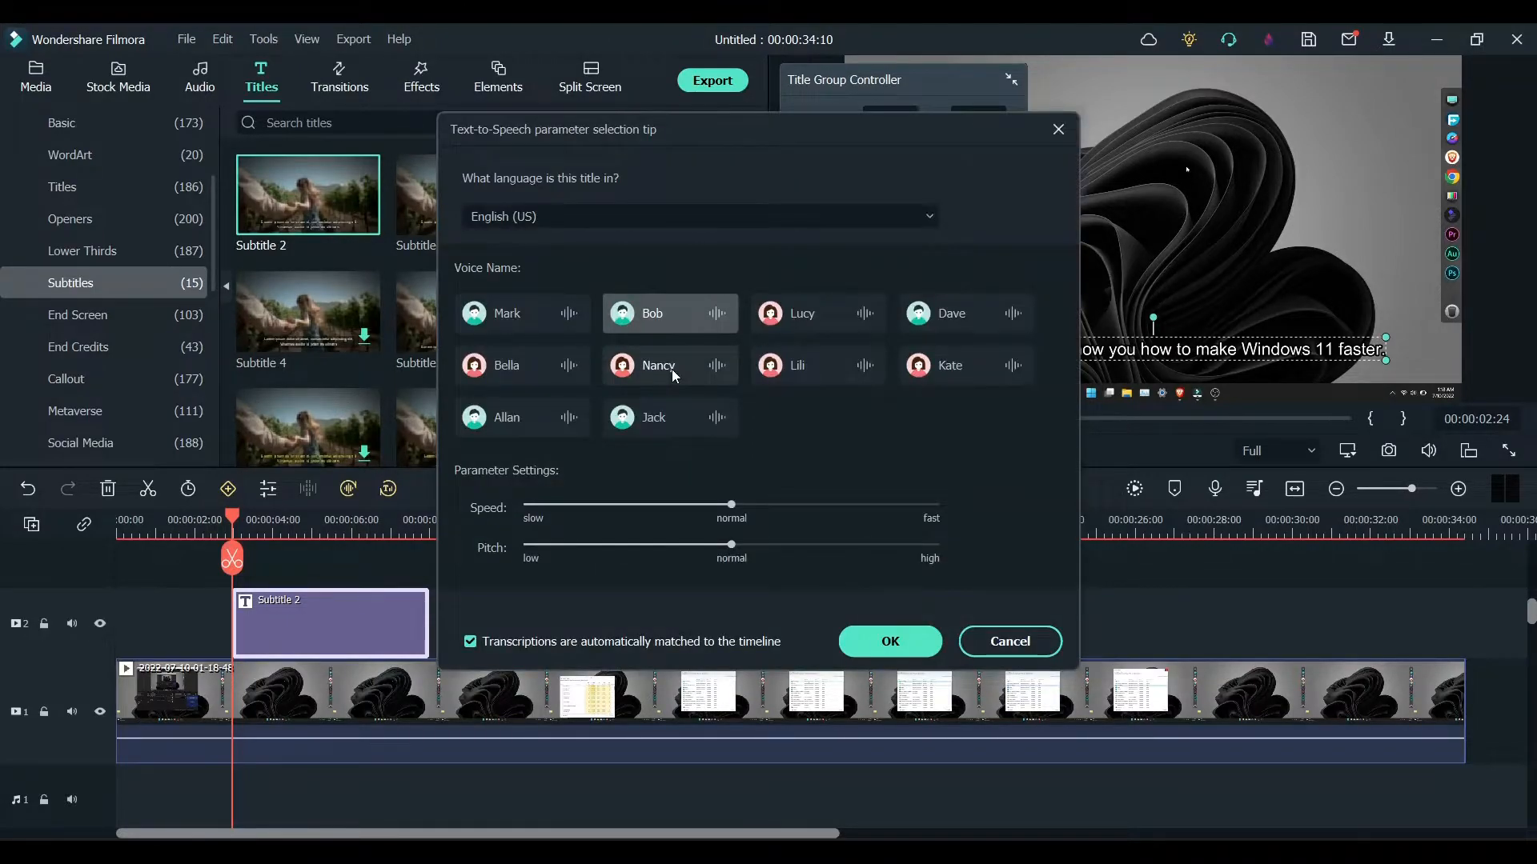
pyautogui.click(535, 227)
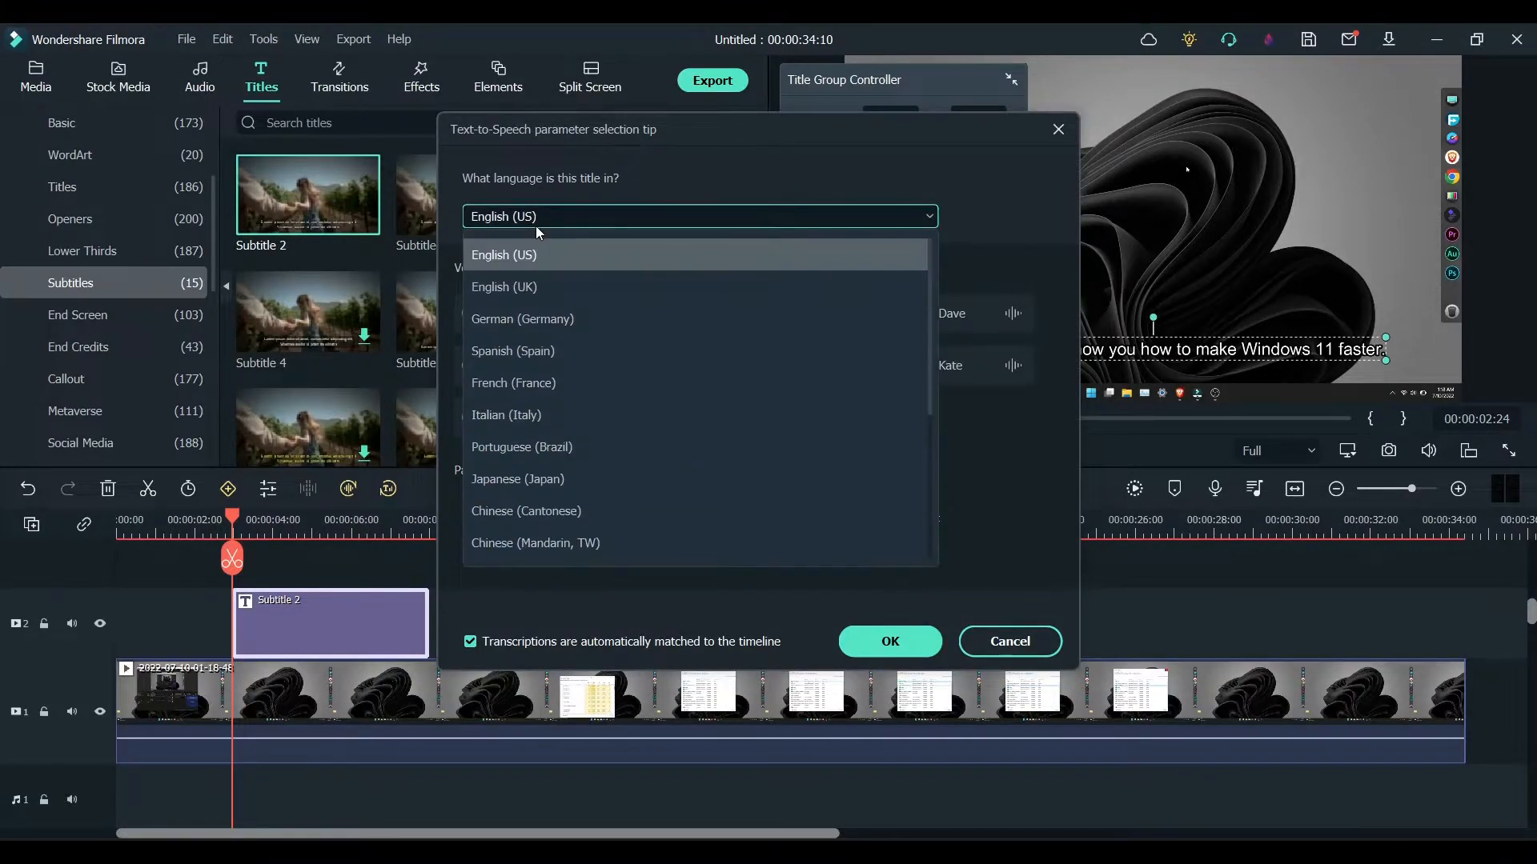
pyautogui.scroll(-3, 576, 273)
pyautogui.scroll(-1, 584, 293)
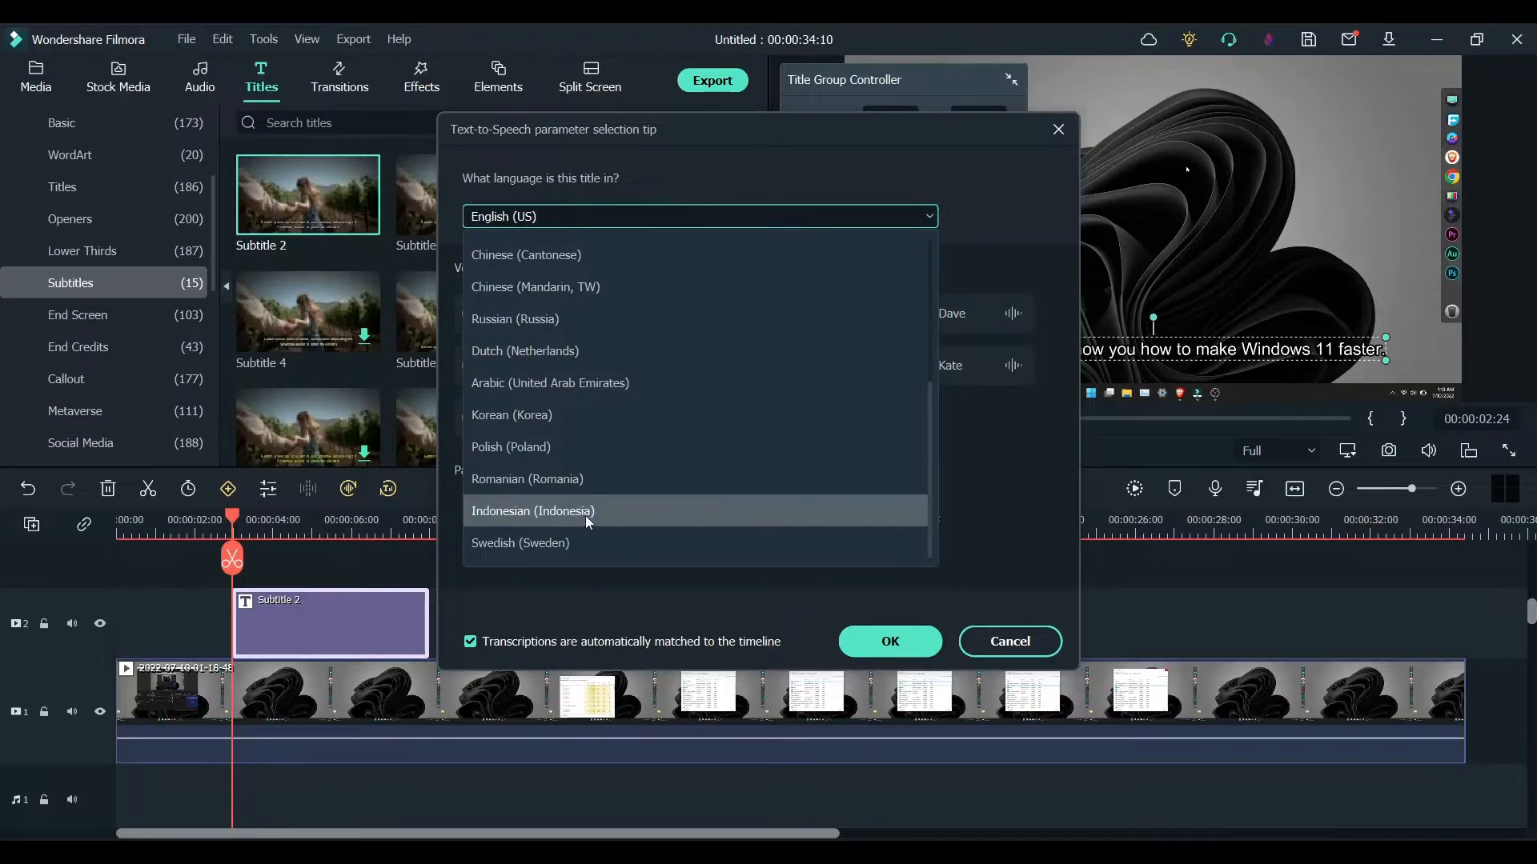
pyautogui.scroll(4, 599, 334)
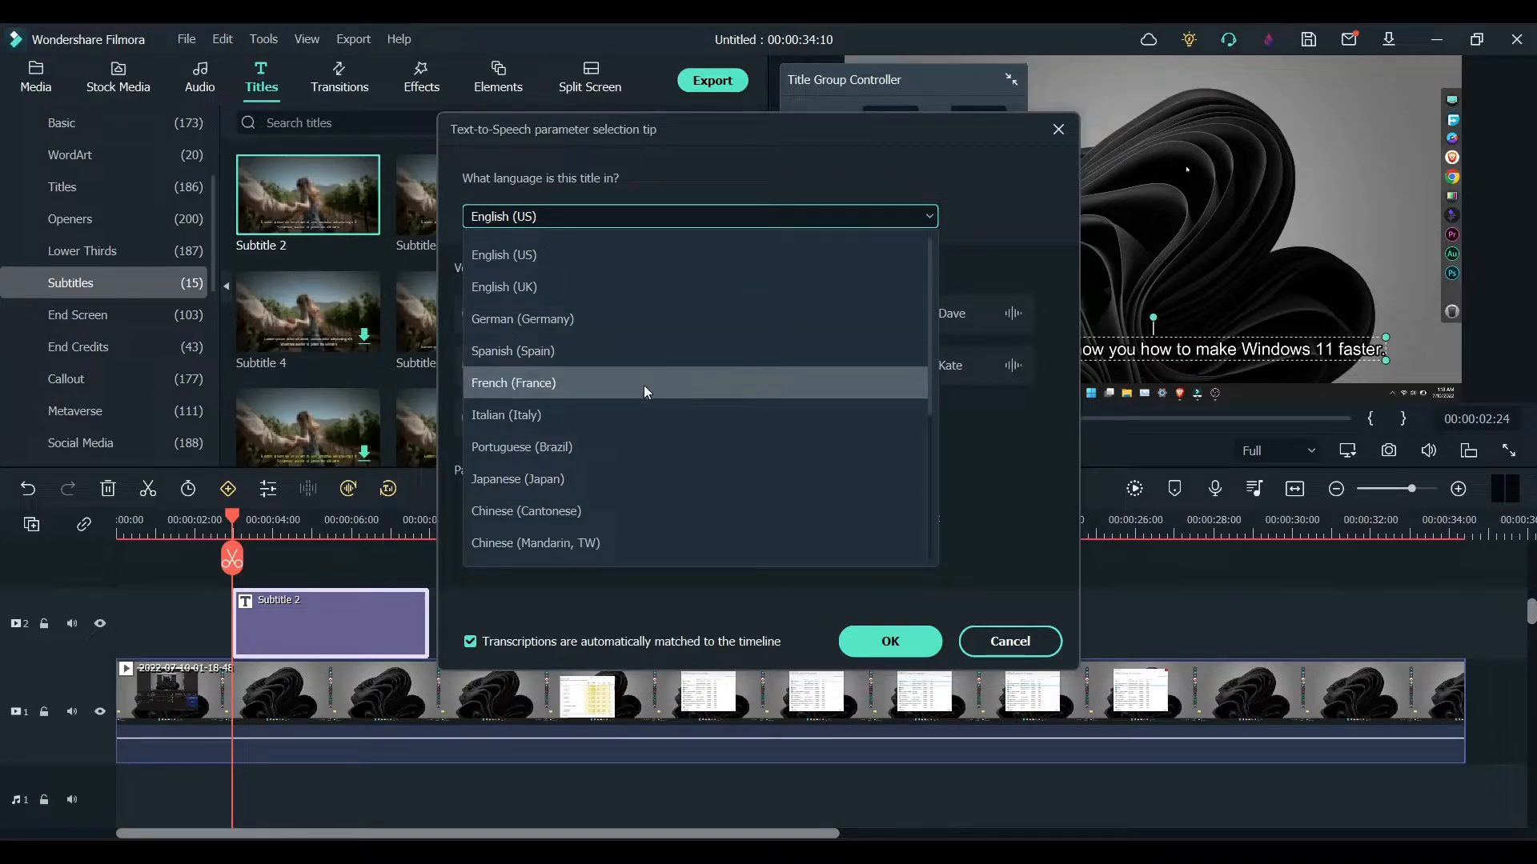
pyautogui.scroll(-2, 650, 421)
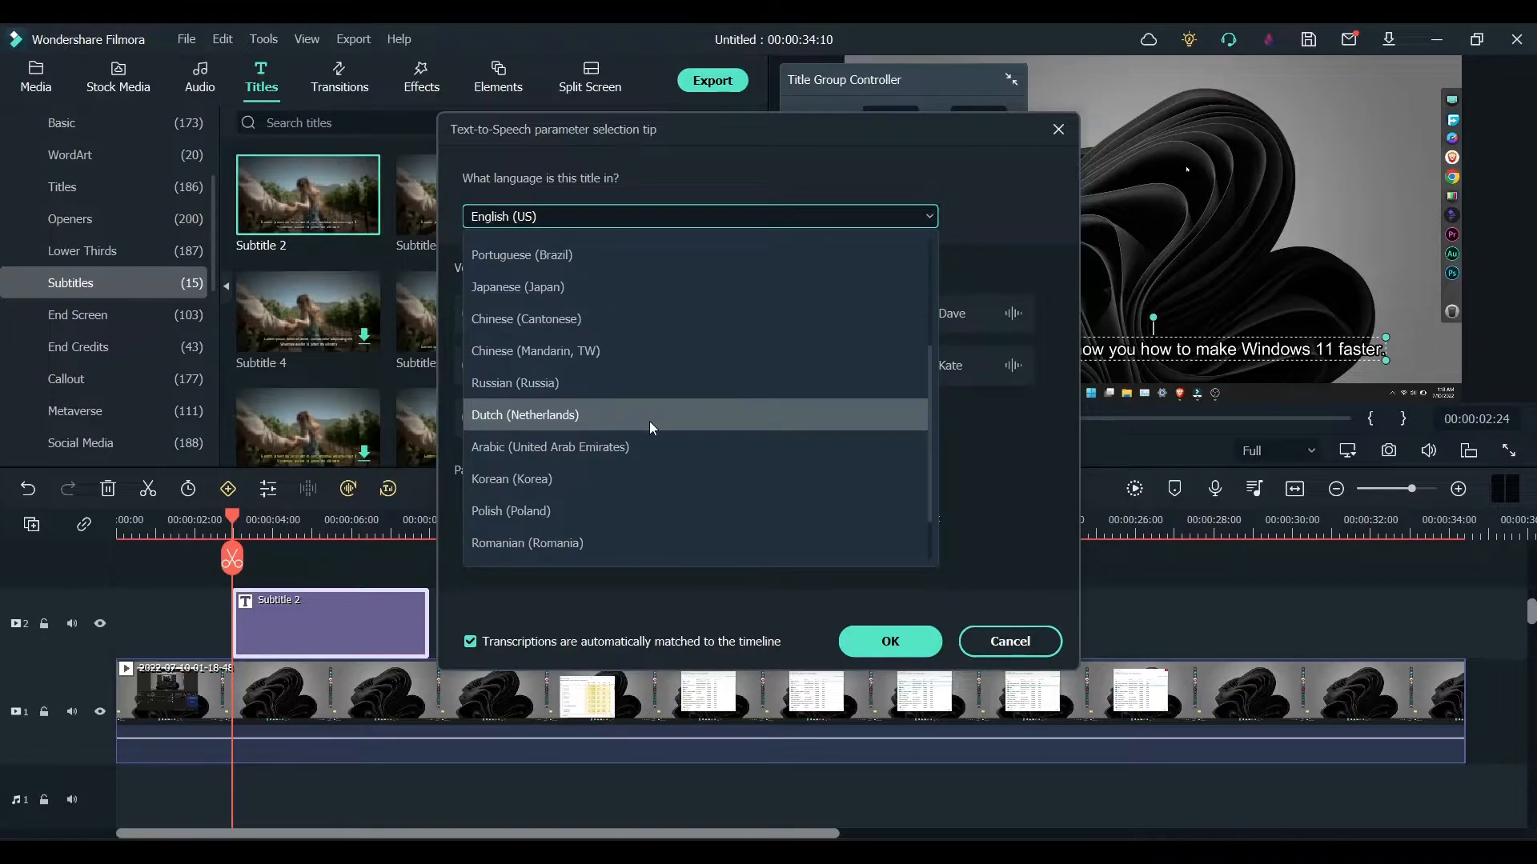
pyautogui.click(583, 255)
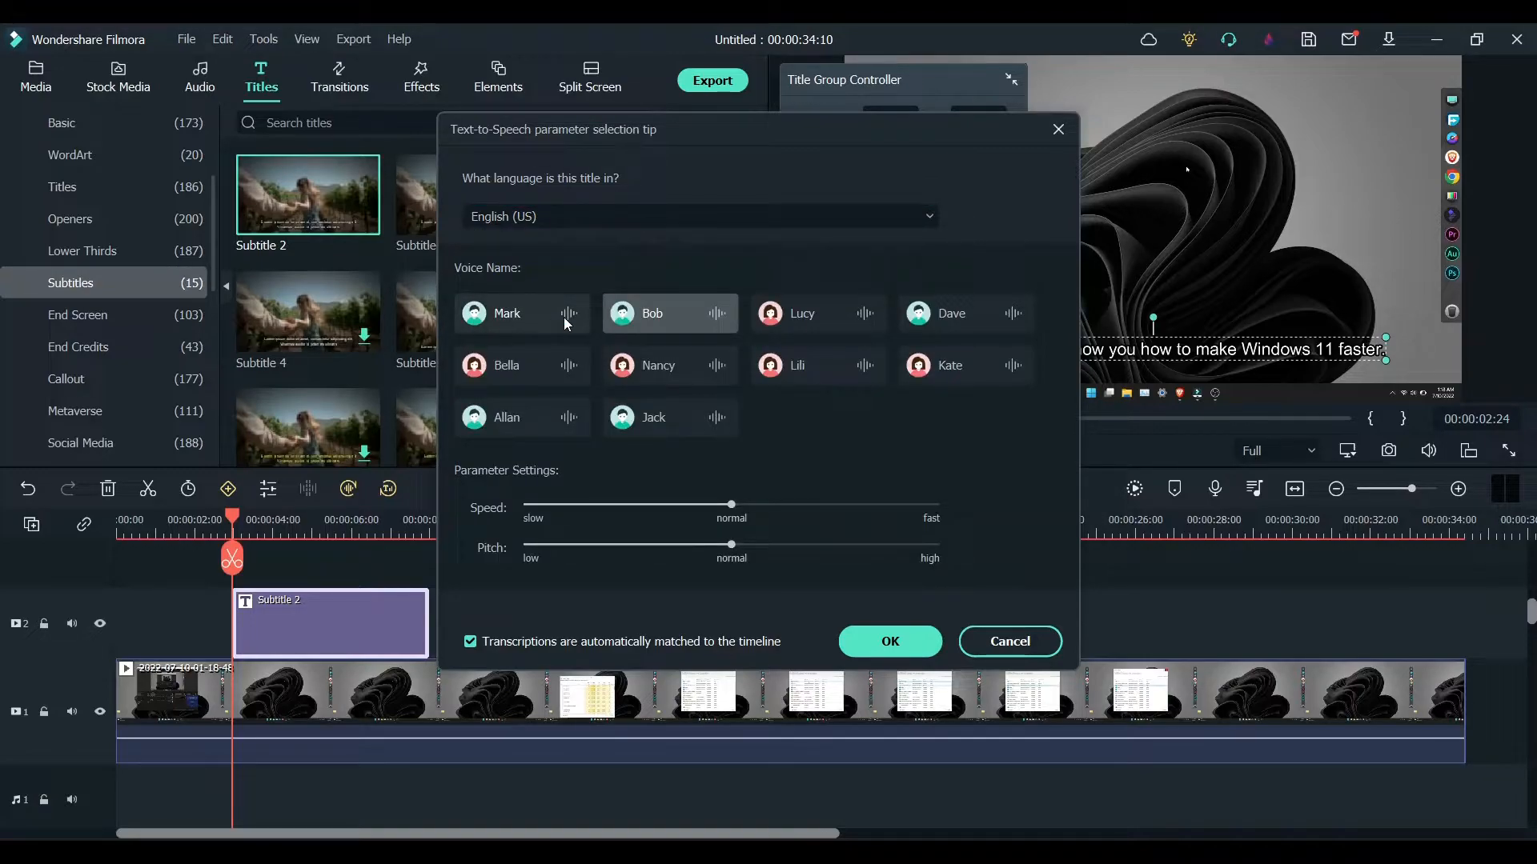
# Preview the Mark, Bob, Lucy, Dave and Bella voices for the speech conversion.
pyautogui.click(520, 319)
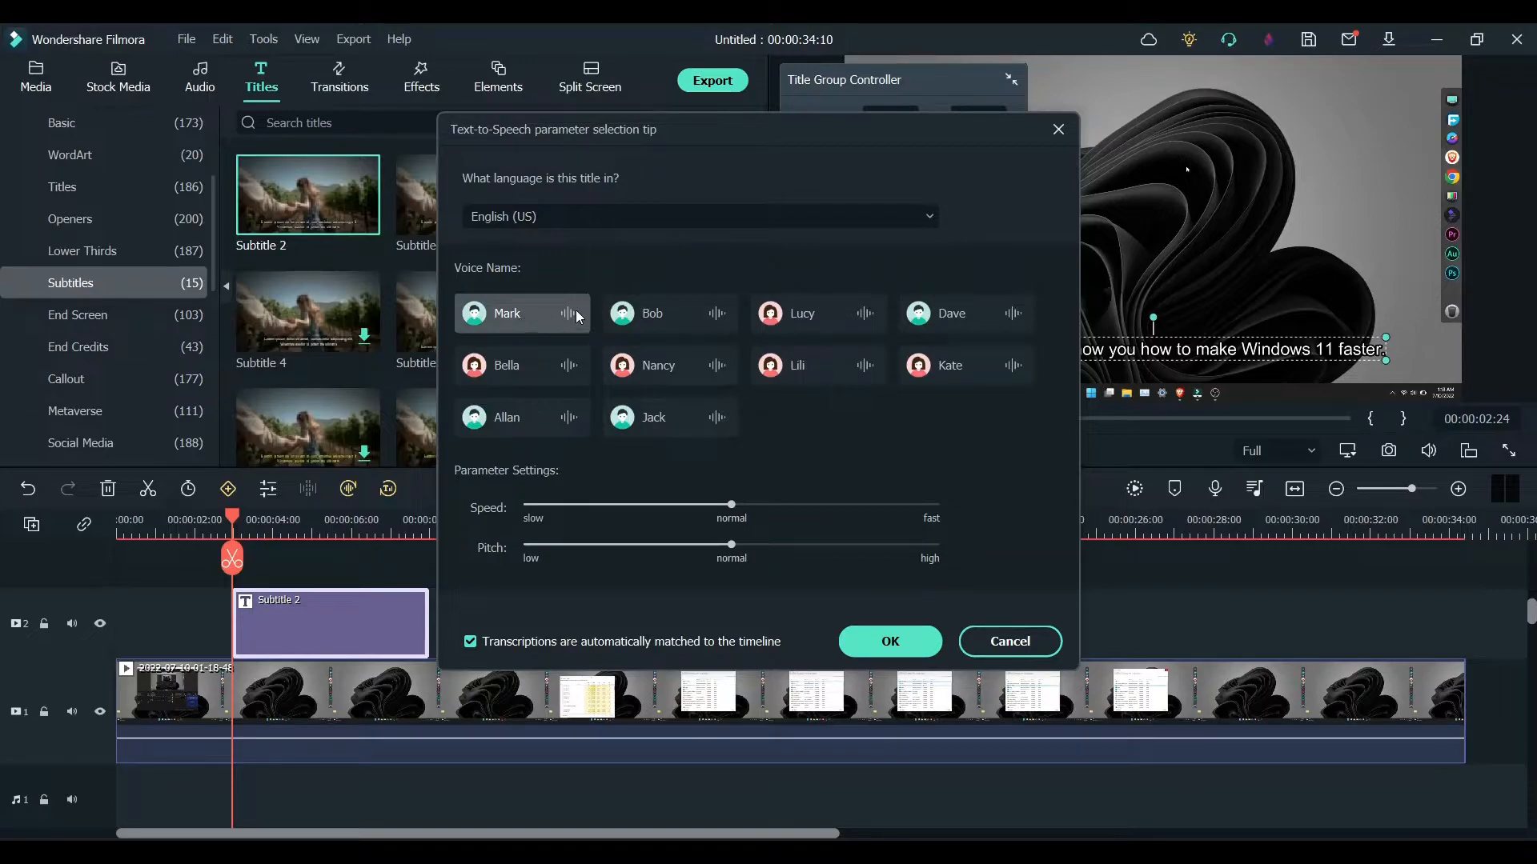
pyautogui.click(657, 318)
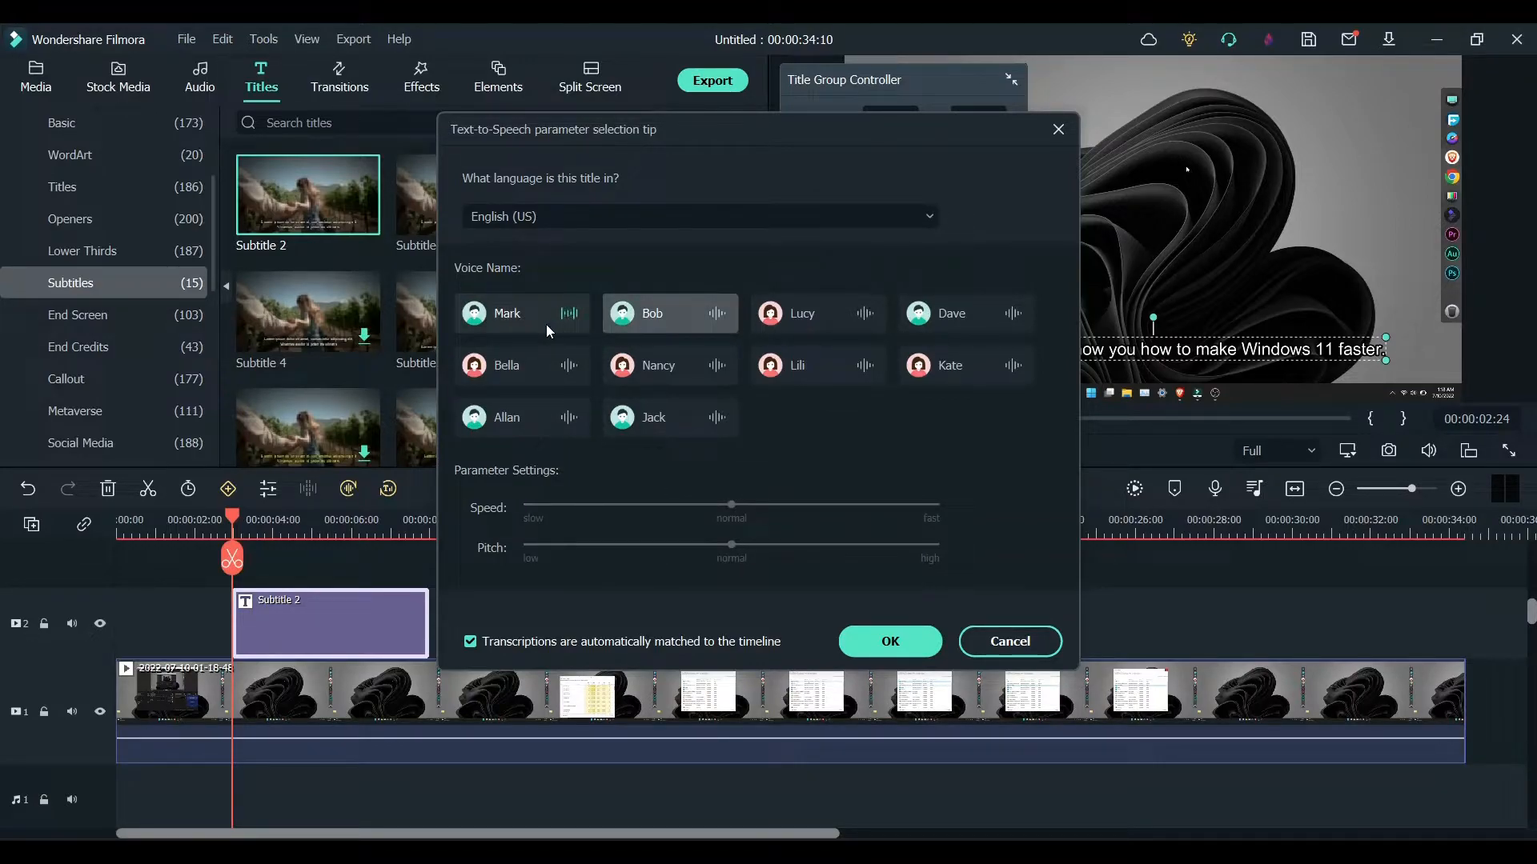
pyautogui.click(680, 312)
pyautogui.click(799, 315)
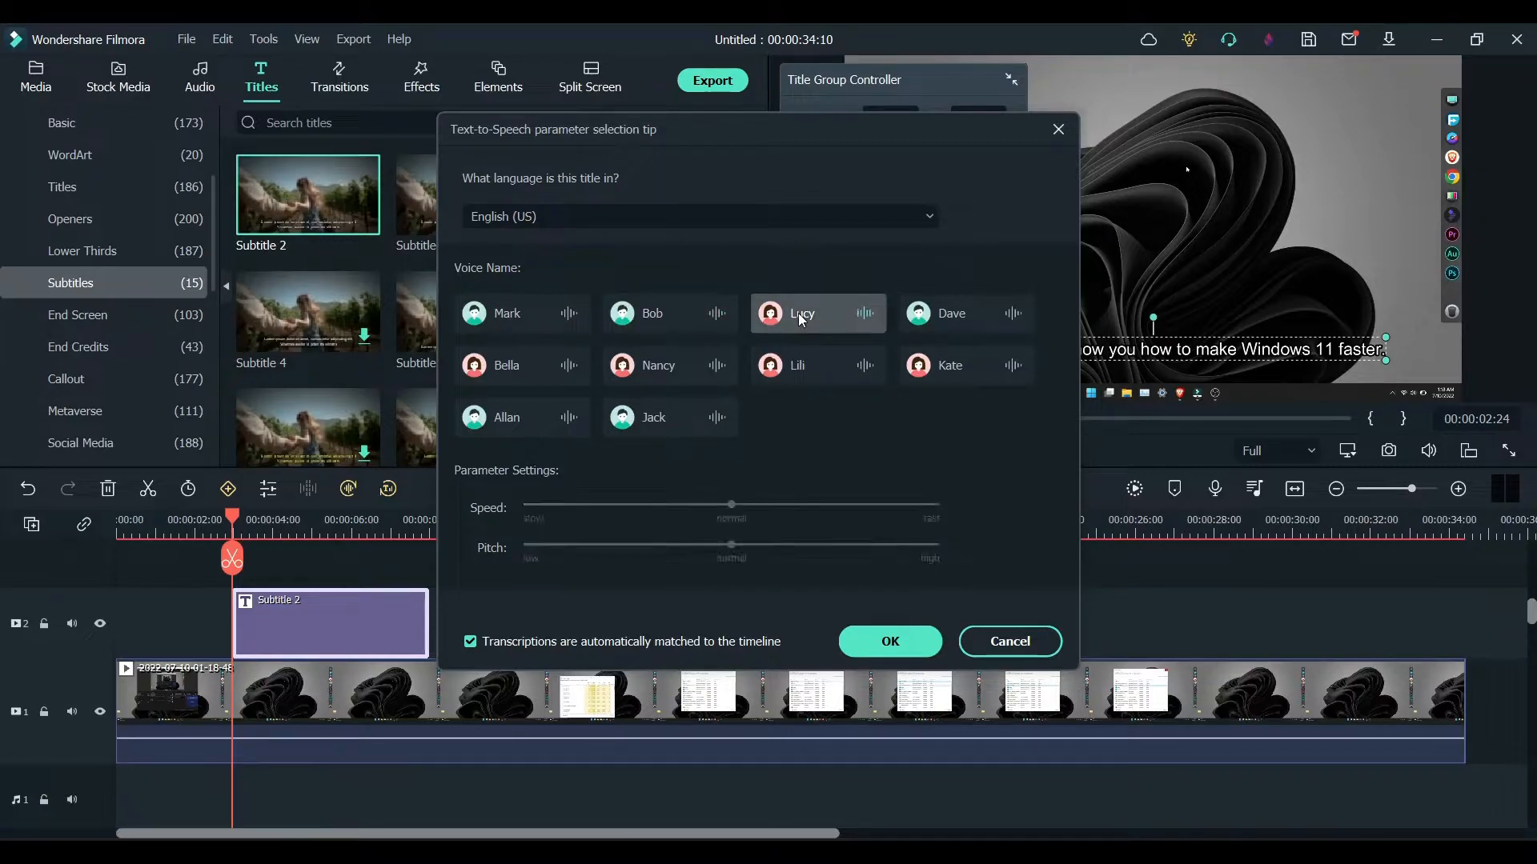
pyautogui.click(953, 319)
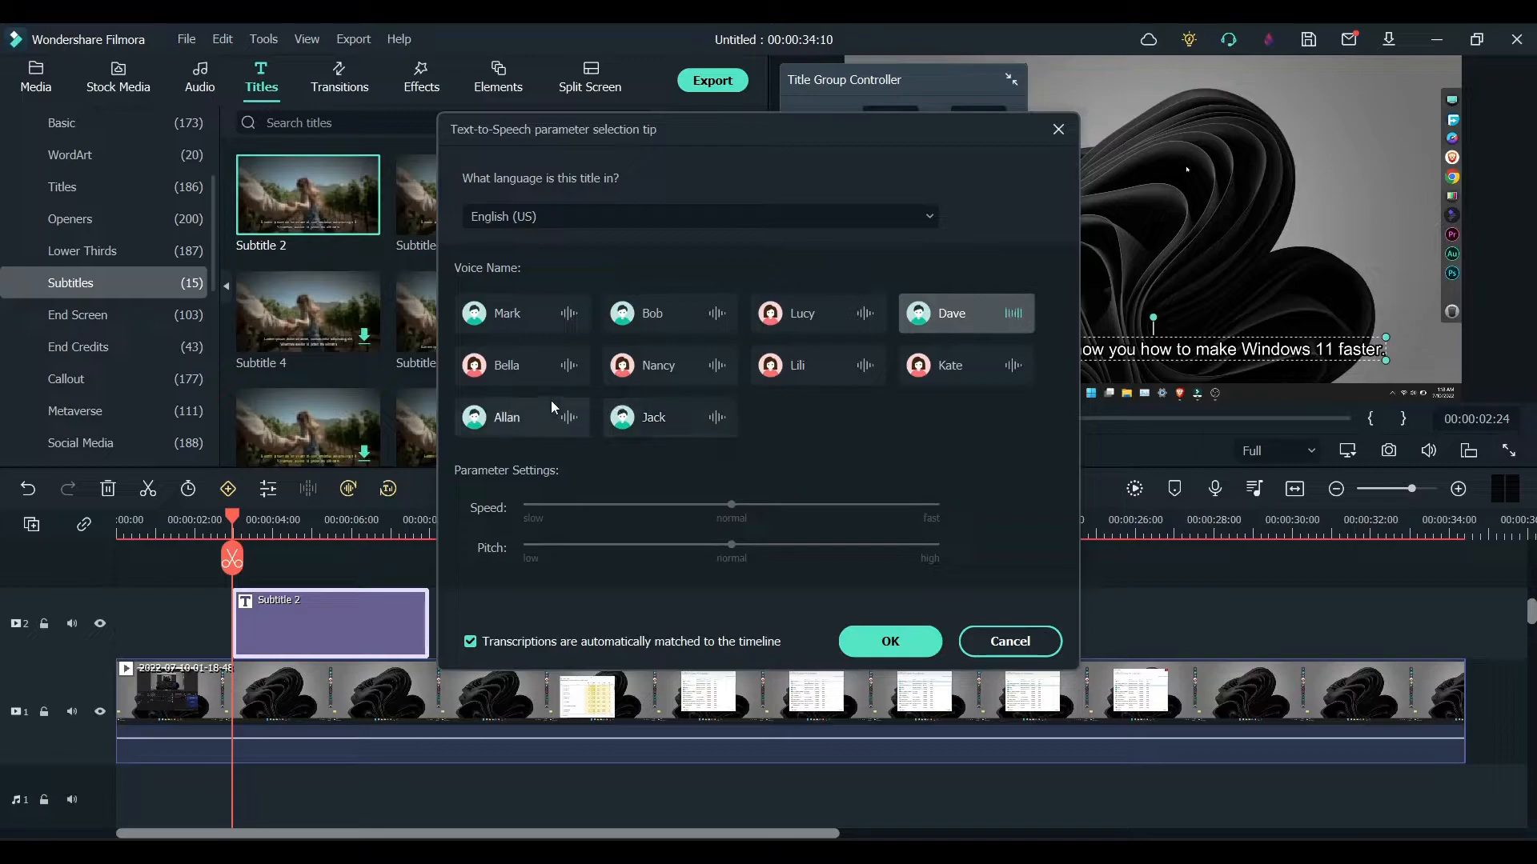
pyautogui.click(513, 368)
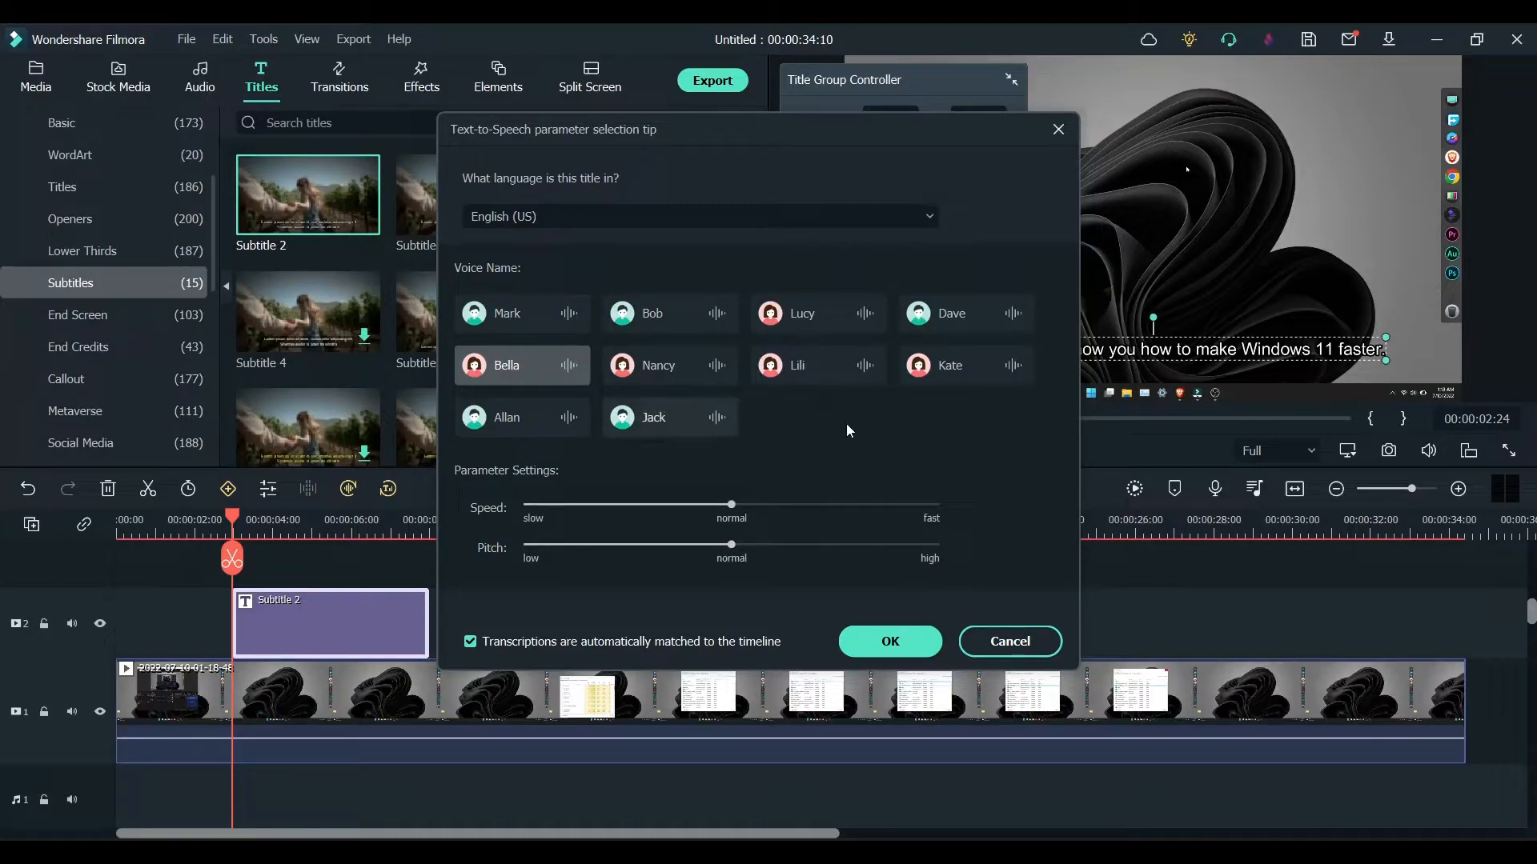
# Generate the subtitle's speech audio with the Bob voice and close the list of voice-text services.
pyautogui.click(645, 328)
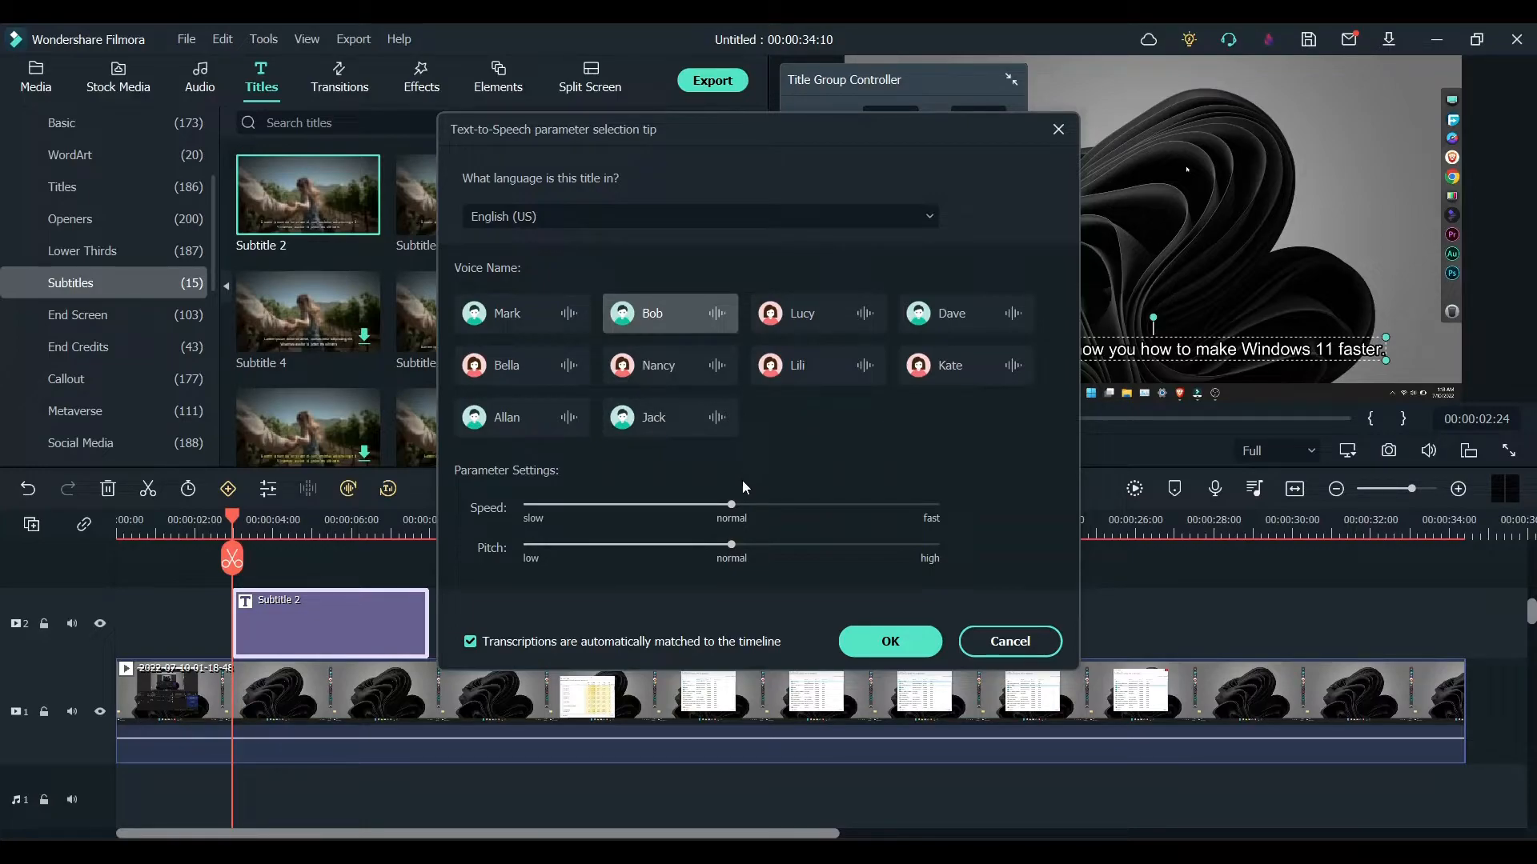
pyautogui.click(890, 643)
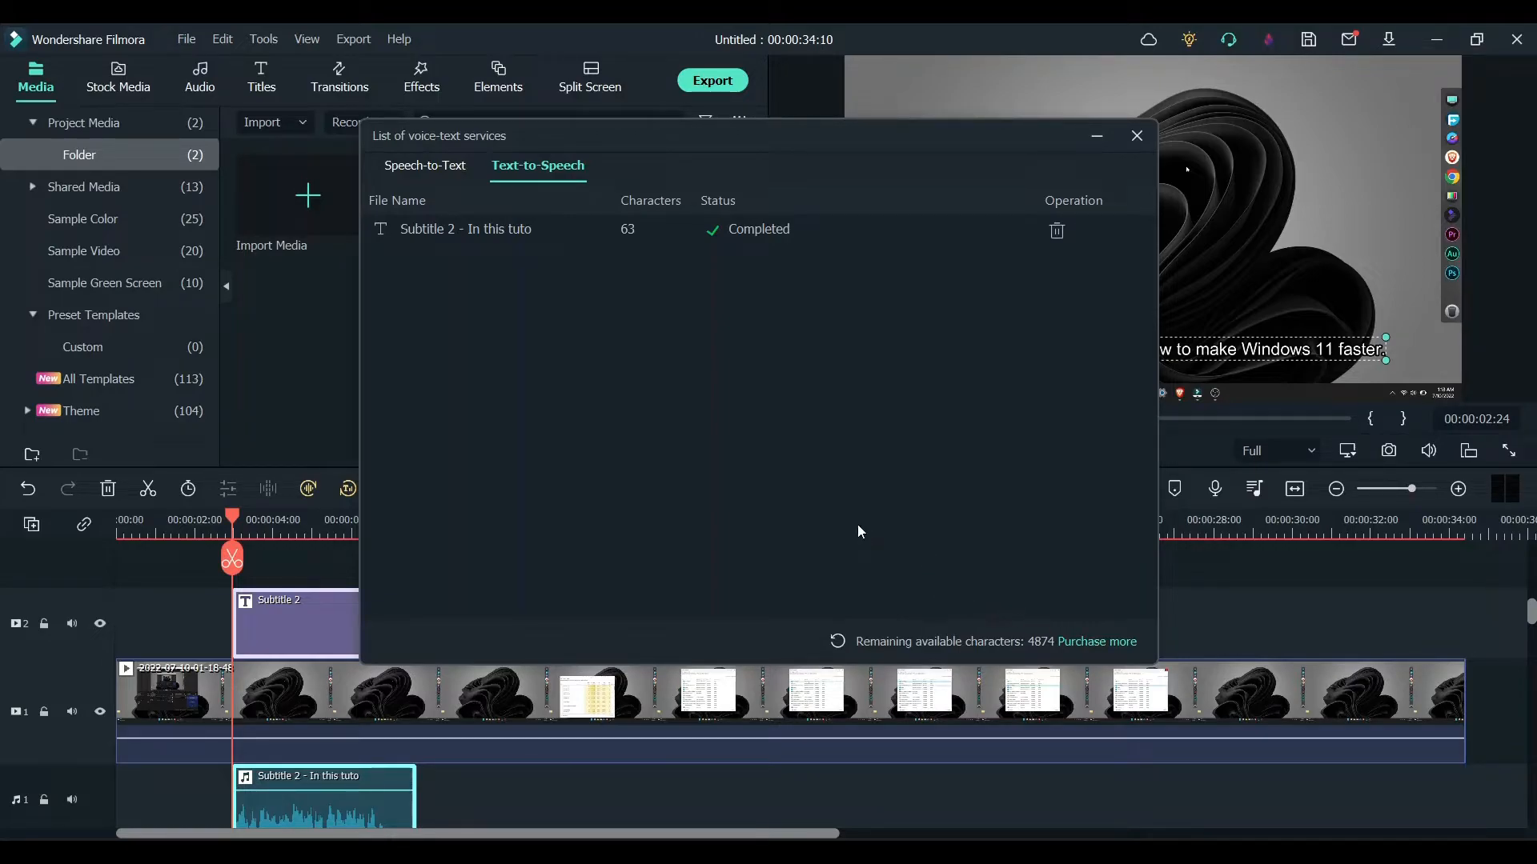
pyautogui.click(1137, 135)
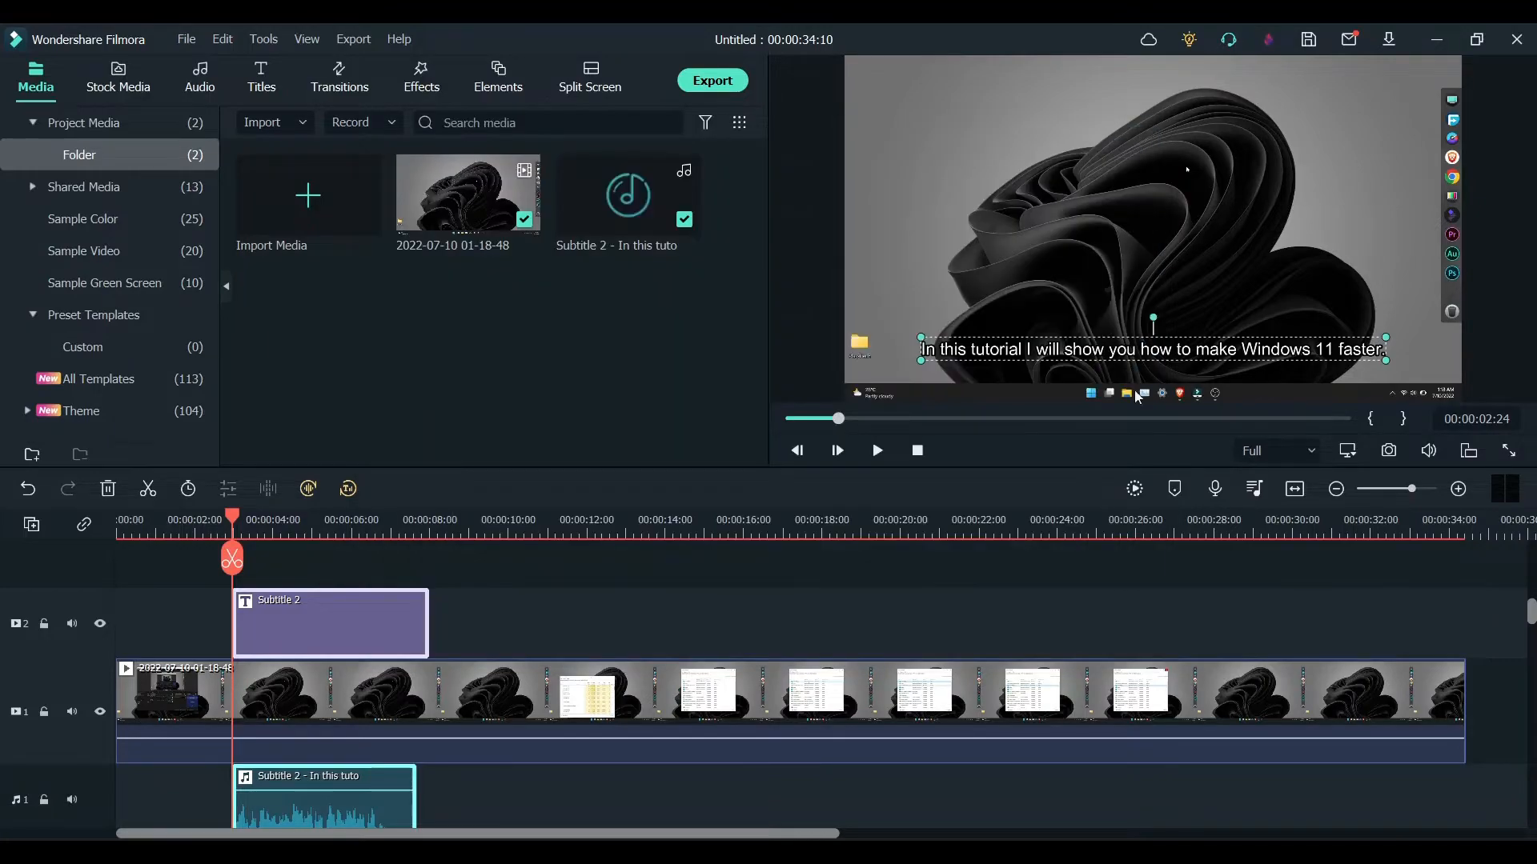
# Play the timeline from the subtitle to hear the generated voice-over, and pause past its end.
pyautogui.click(906, 587)
pyautogui.press('space')
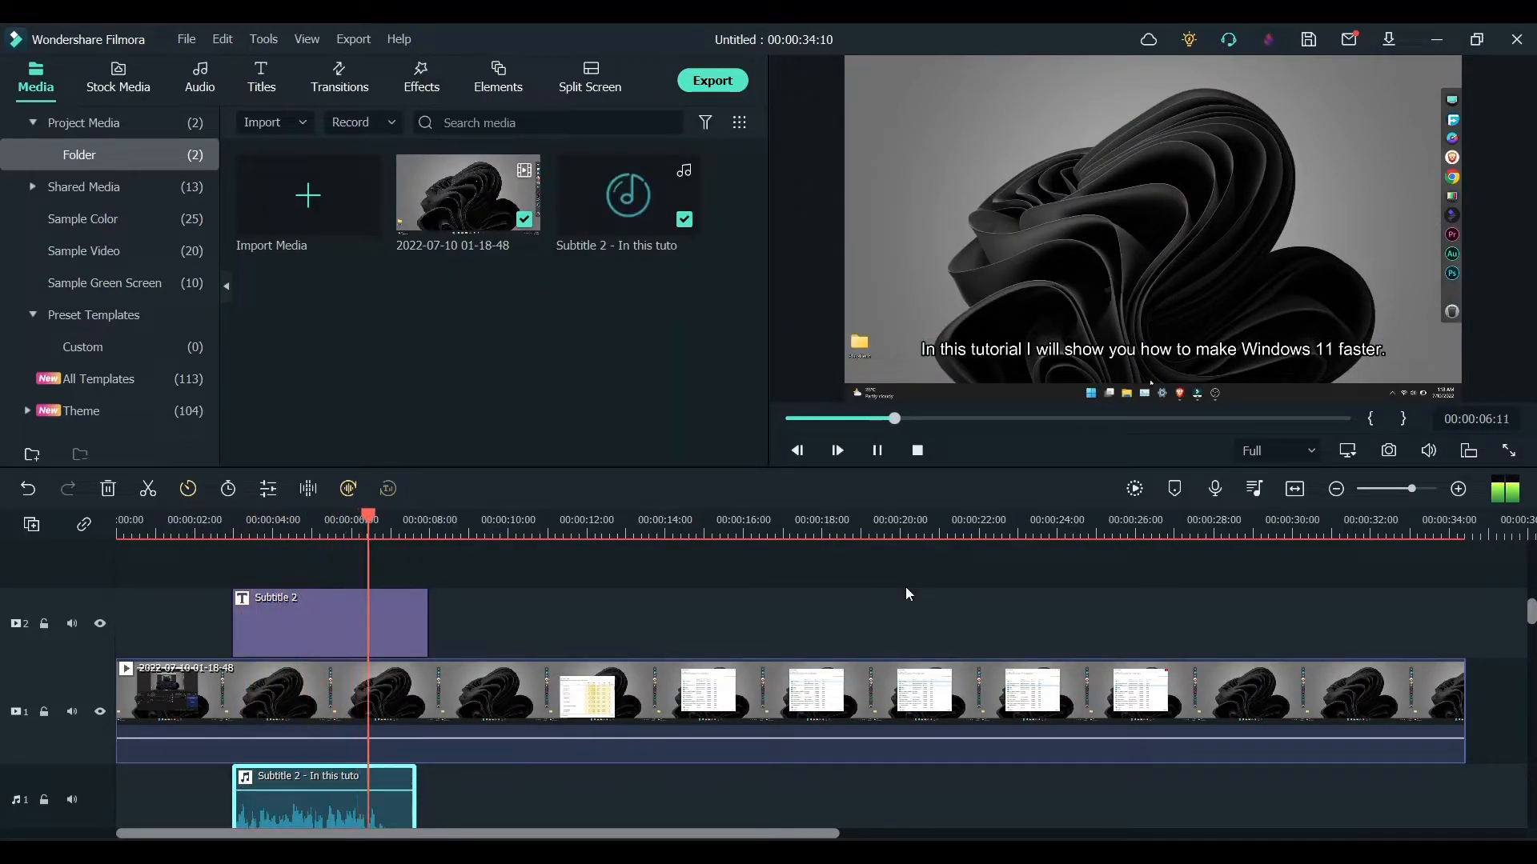
pyautogui.click(883, 452)
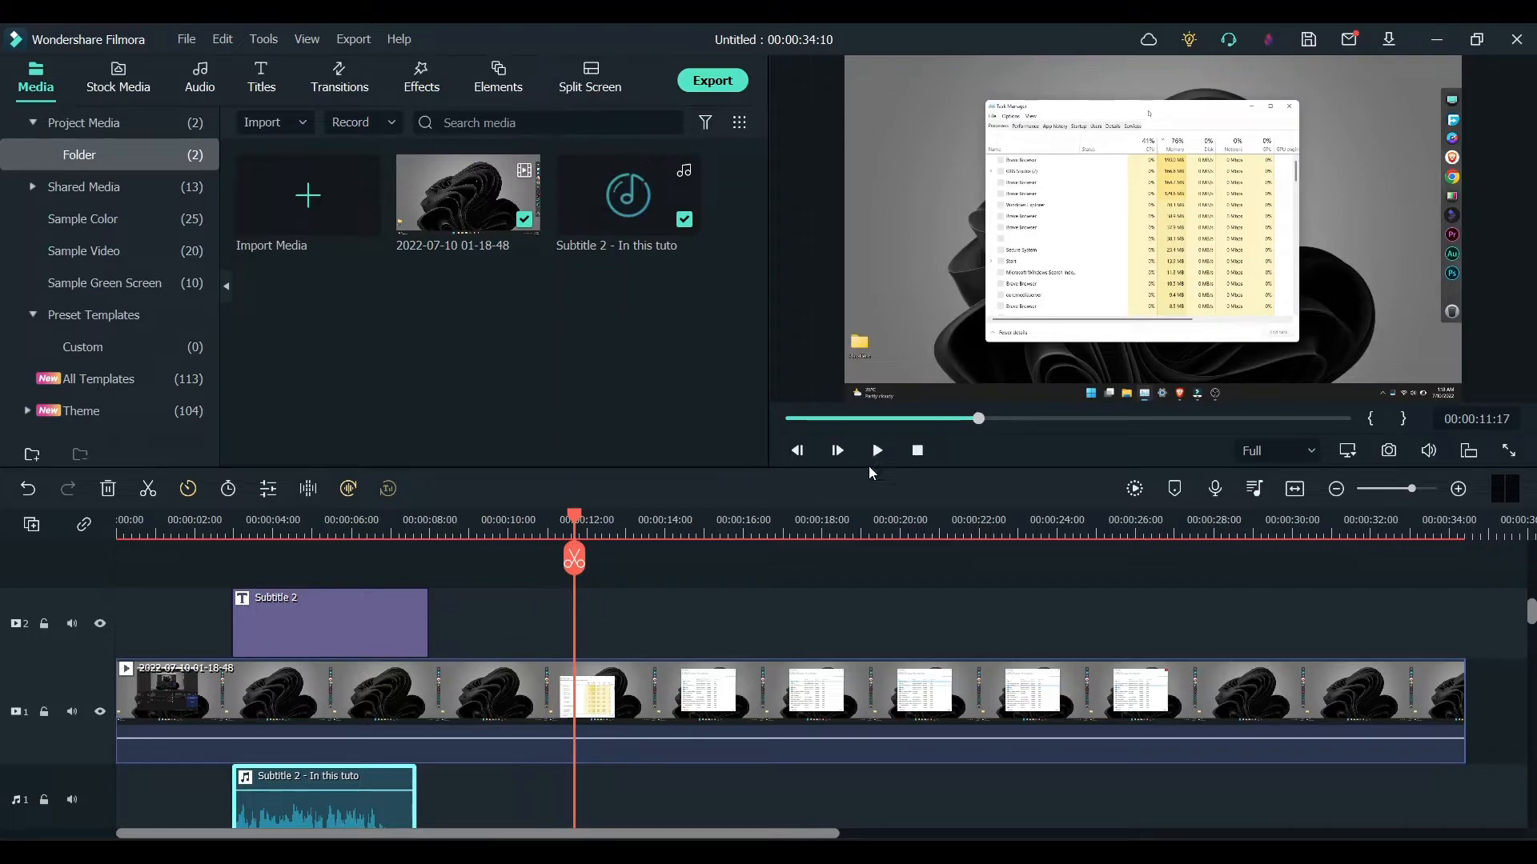
# Place another Subtitle 2 title on the track above the recording, redoing the placement so it starts at about 10 s.
pyautogui.moveTo(584, 231)
pyautogui.click(261, 78)
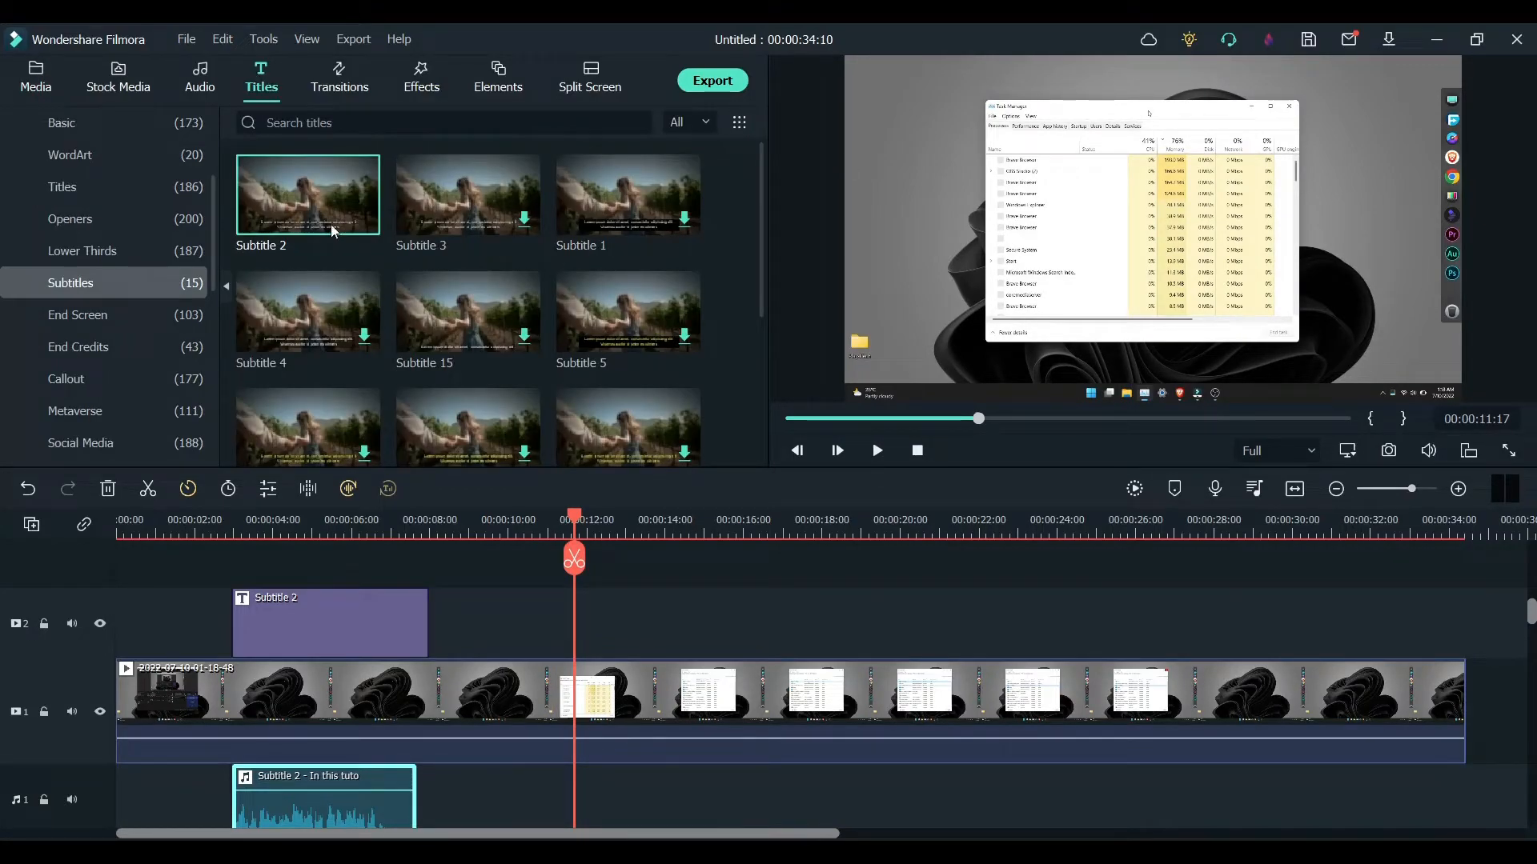
pyautogui.moveTo(308, 196); pyautogui.dragTo(542, 617)
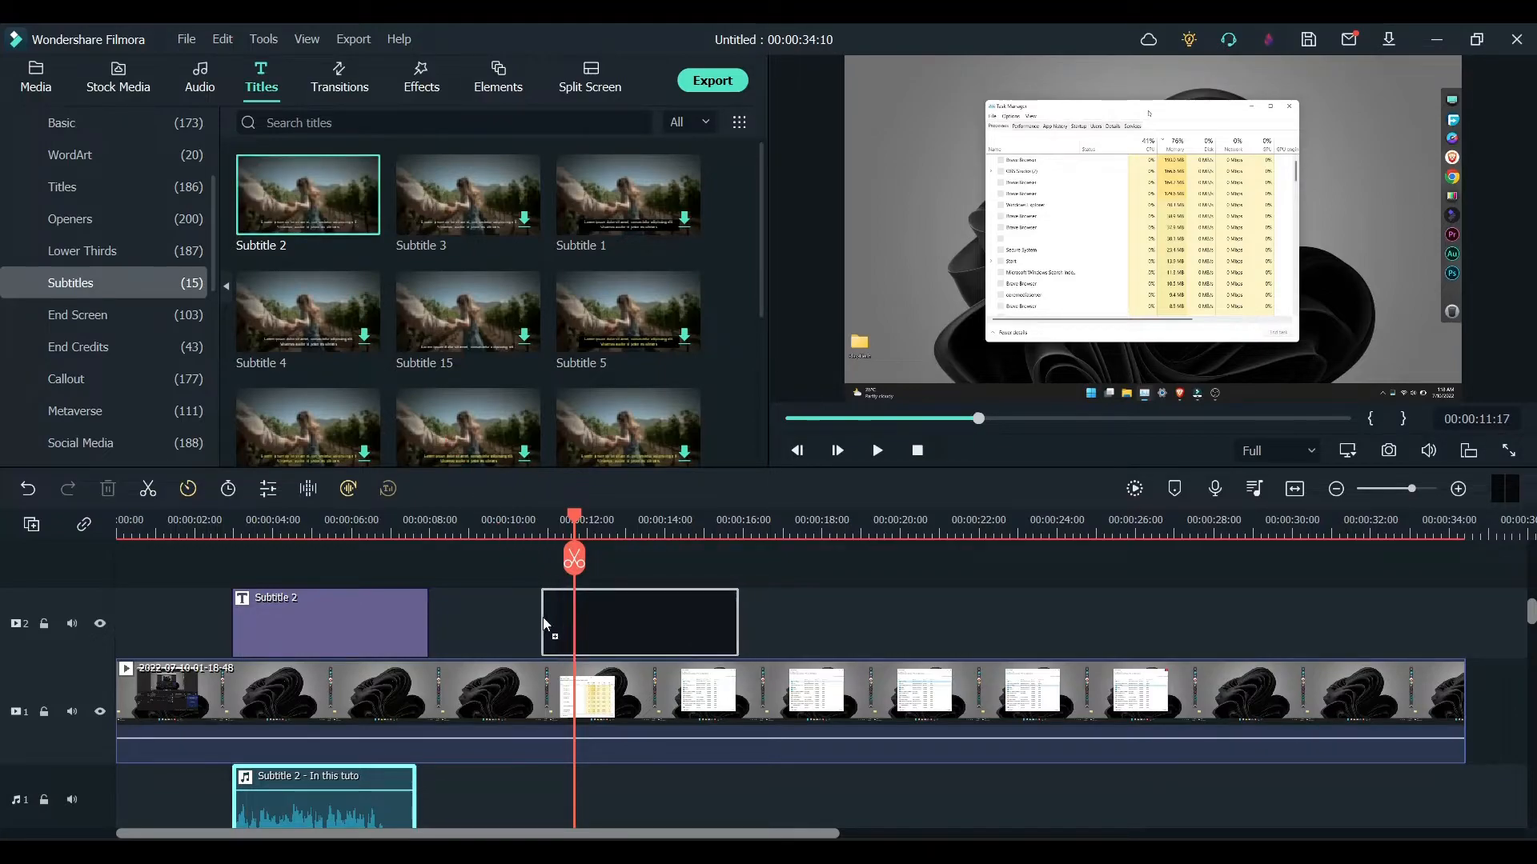
pyautogui.doubleClick(573, 618)
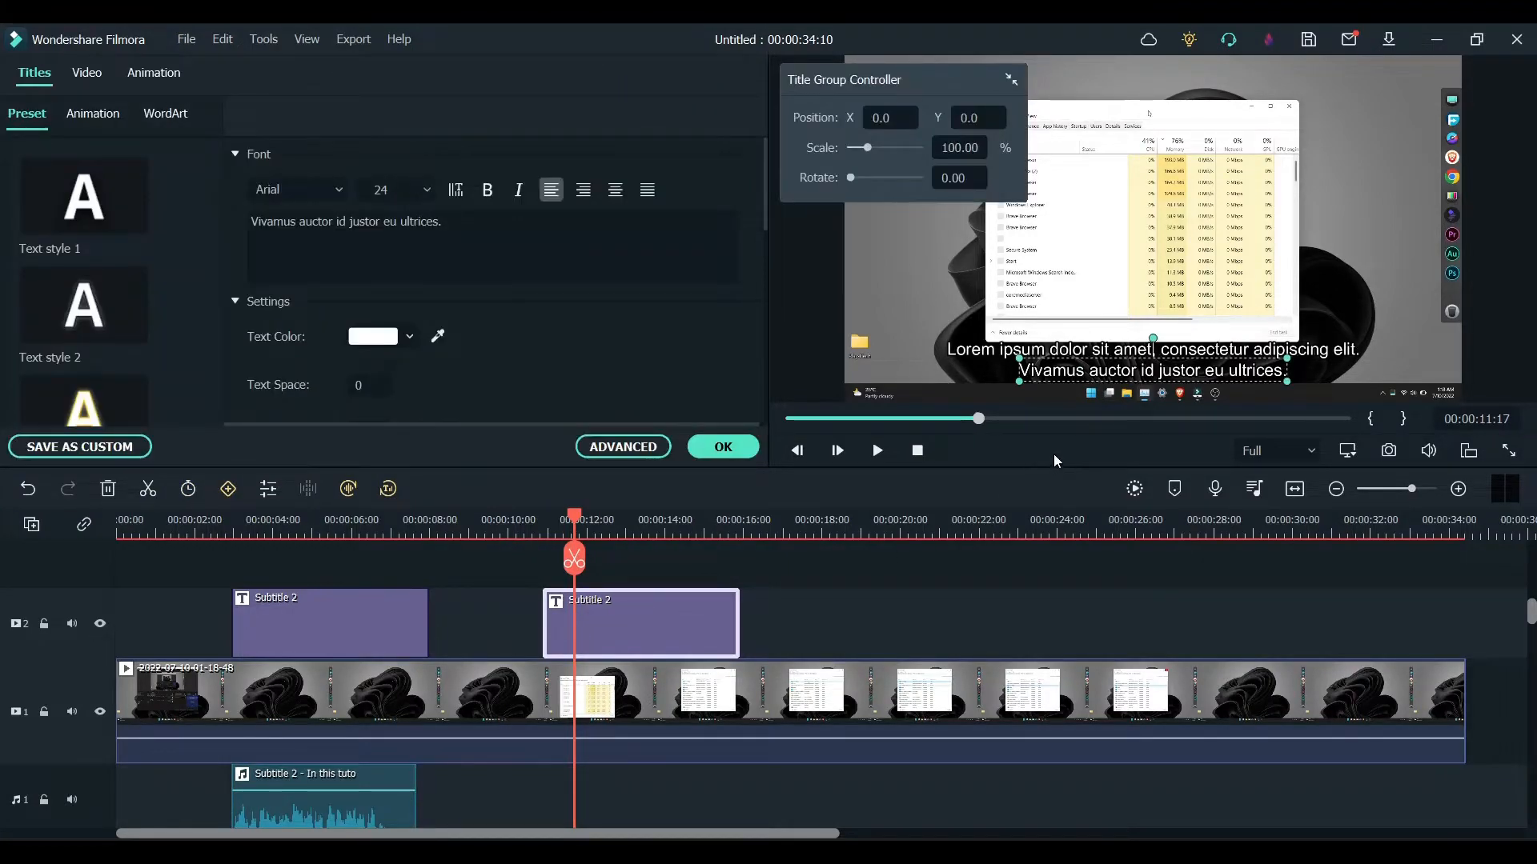
pyautogui.press('Delete')
pyautogui.moveTo(267, 200); pyautogui.dragTo(521, 629)
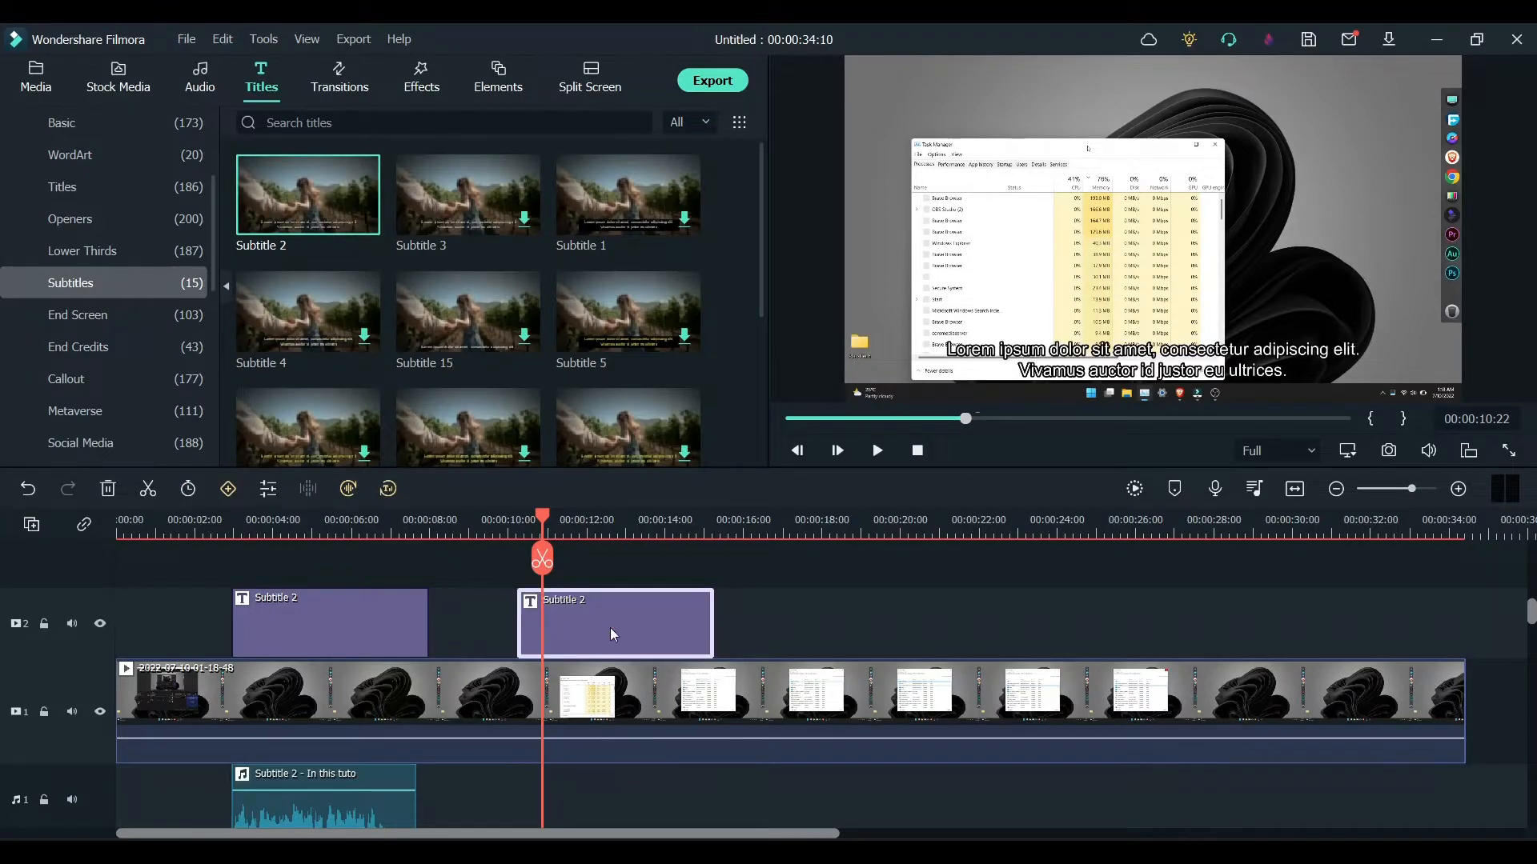
# Delete the second subtitle's lower line and replace its upper line with "Open task manager and then click on startups.".
pyautogui.click(1061, 378)
pyautogui.click(1032, 342)
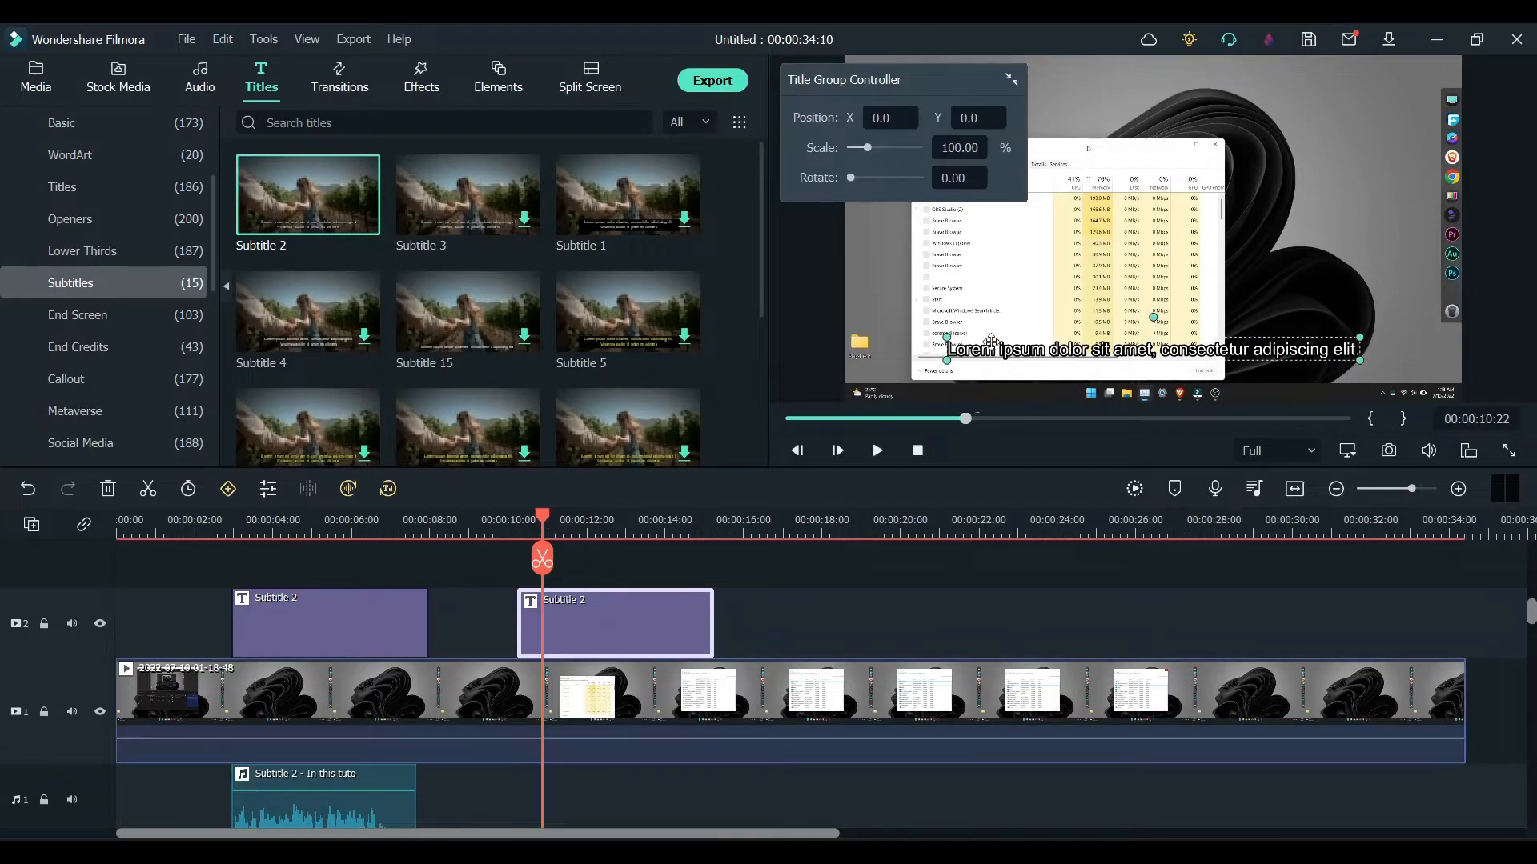
pyautogui.doubleClick(1006, 352)
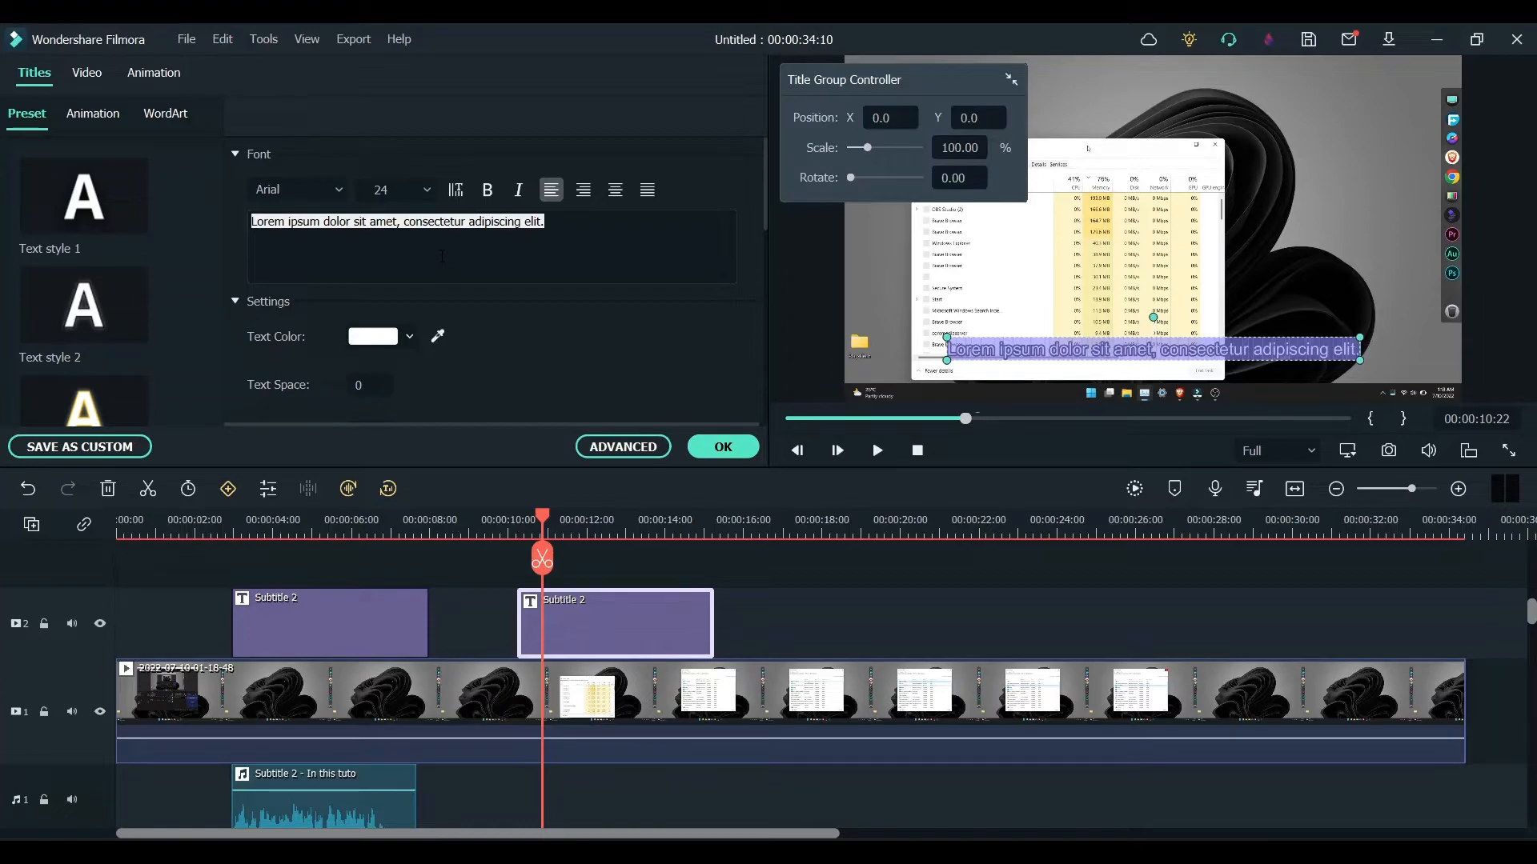
pyautogui.write('Open taskmanager and then cli')
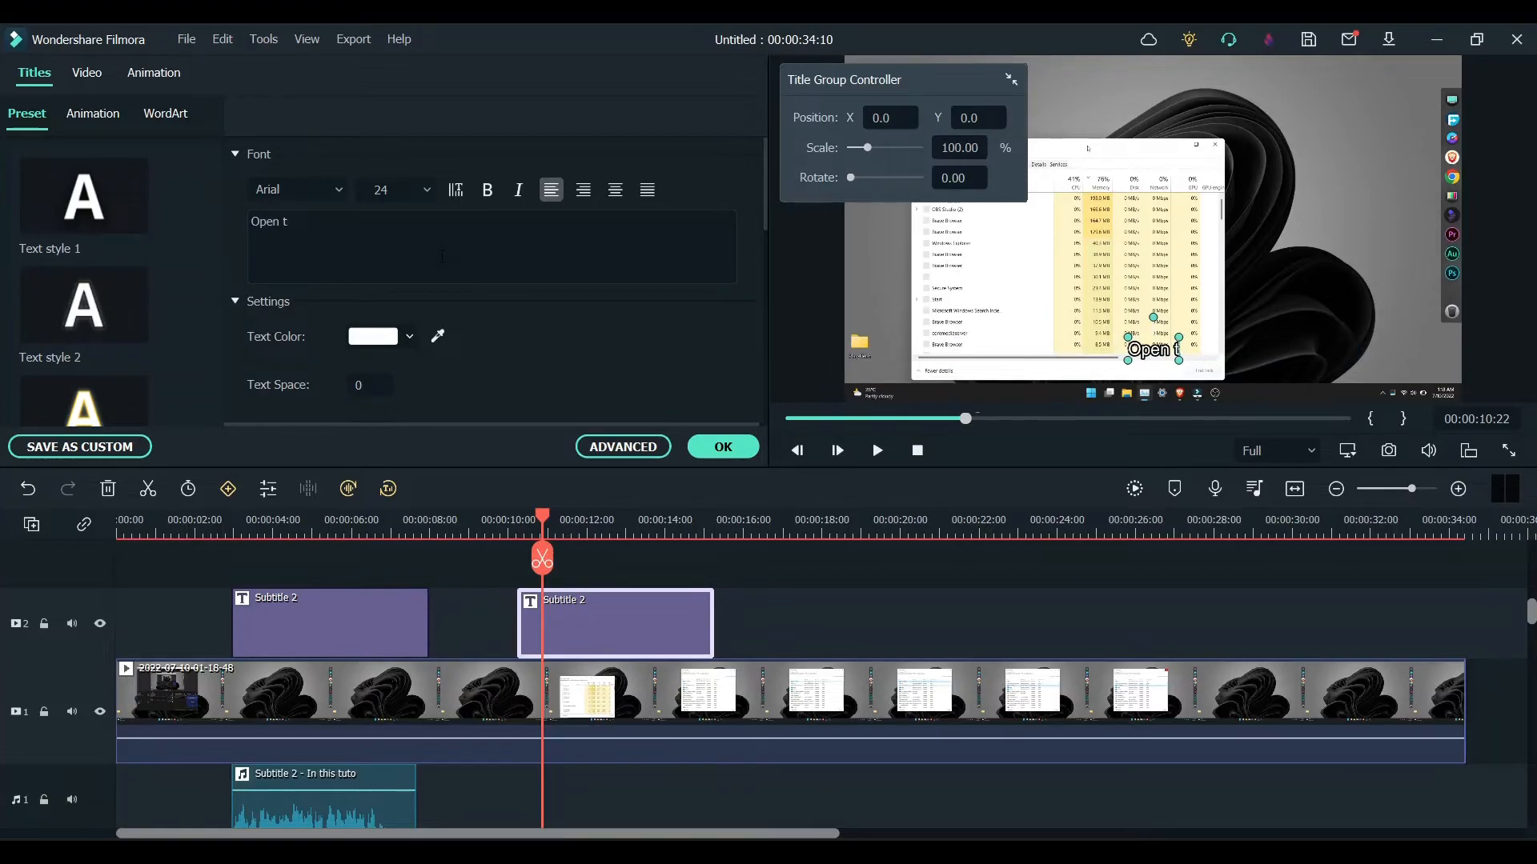
pyautogui.write('ck on startups.')
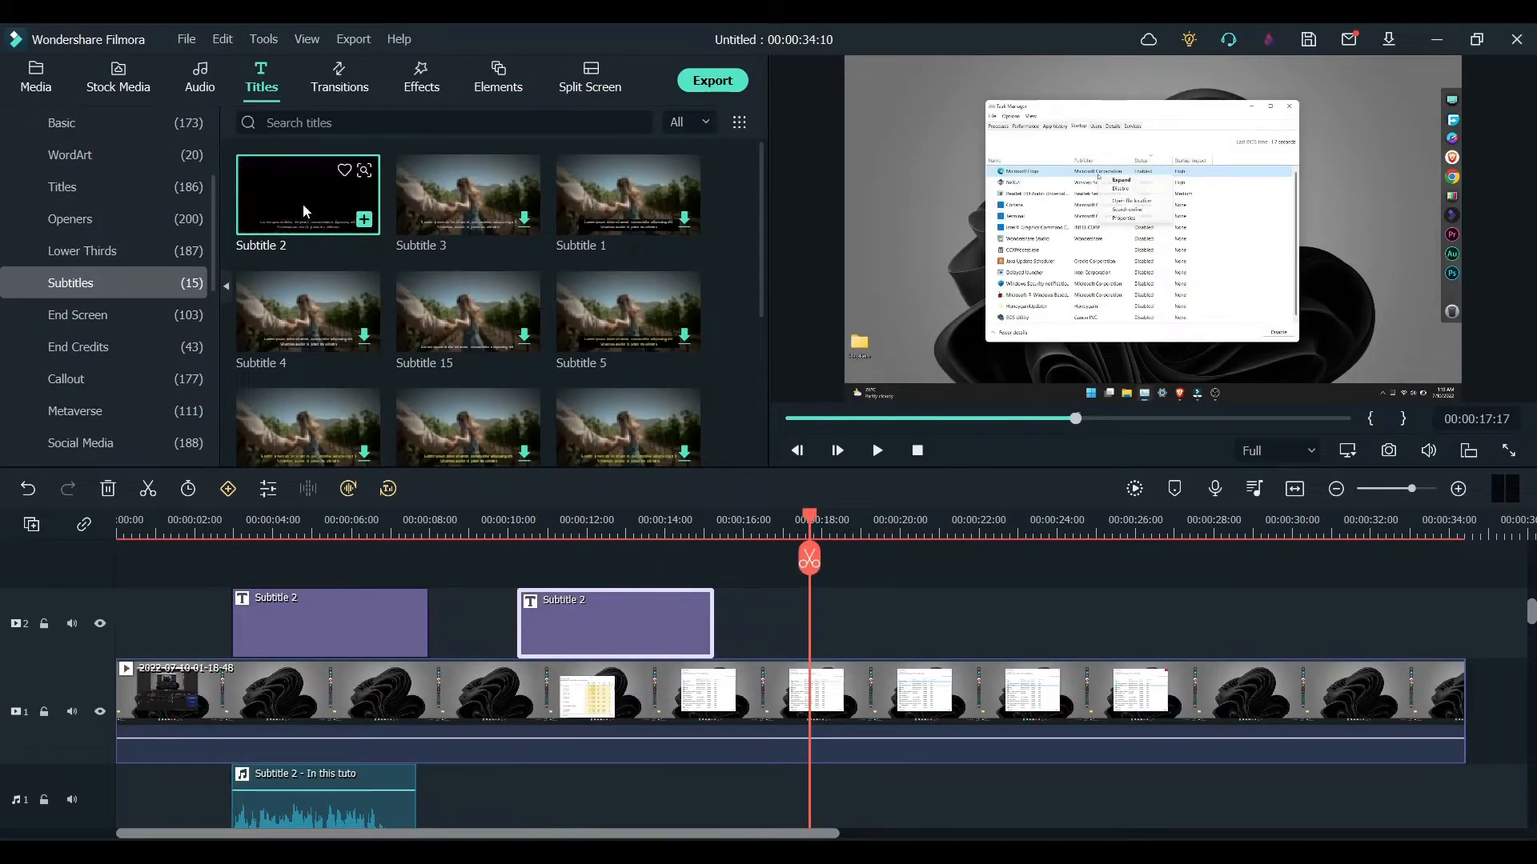
# Add a third Subtitle 2 title starting at 00:00:17:17 and delete its lower text line.
pyautogui.moveTo(304, 212); pyautogui.dragTo(834, 616)
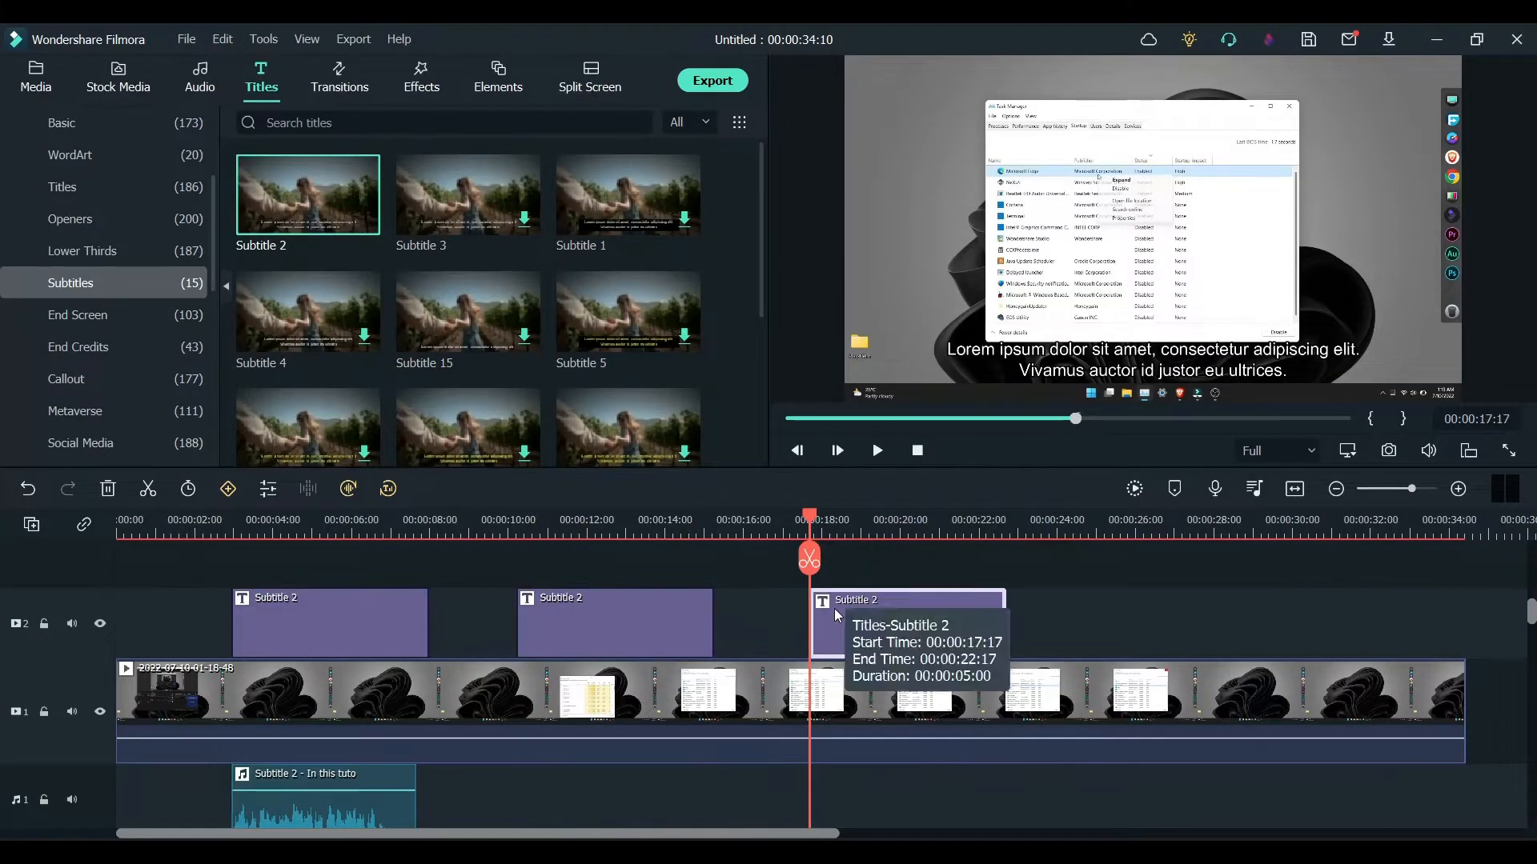
pyautogui.doubleClick(833, 616)
pyautogui.click(1074, 366)
pyautogui.press('Delete')
# Replace the third subtitle's remaining line with "Right click on the unnecessary programs and click on disable." and apply it.
pyautogui.click(1071, 349)
pyautogui.click(573, 232)
pyautogui.hotkey('ctrl', 'a')
pyautogui.write('Right click on the ')
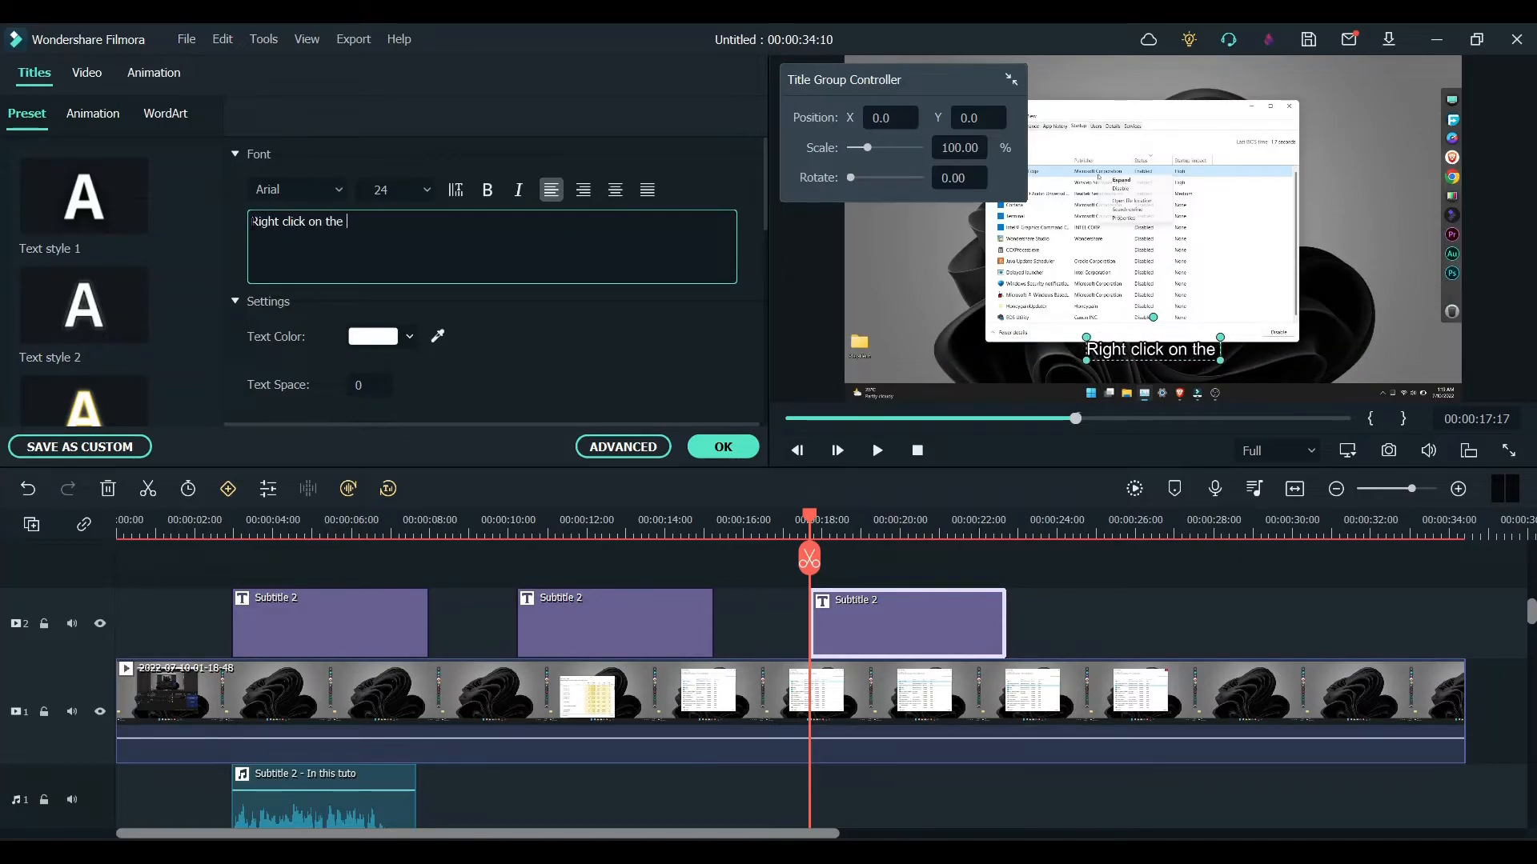
pyautogui.write('unnecessary progr')
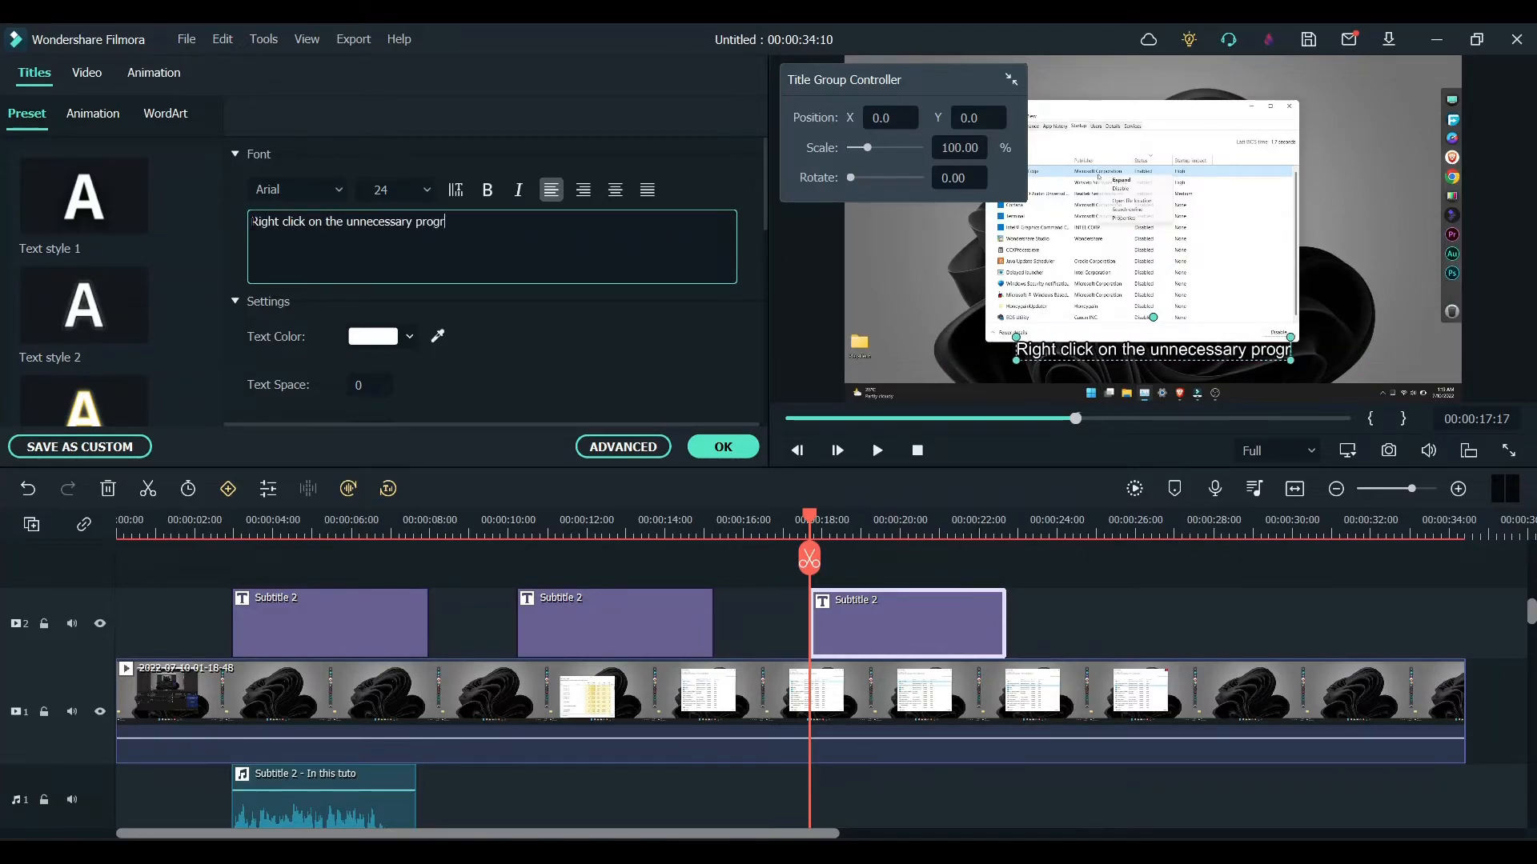
pyautogui.write('ams and click on disable.')
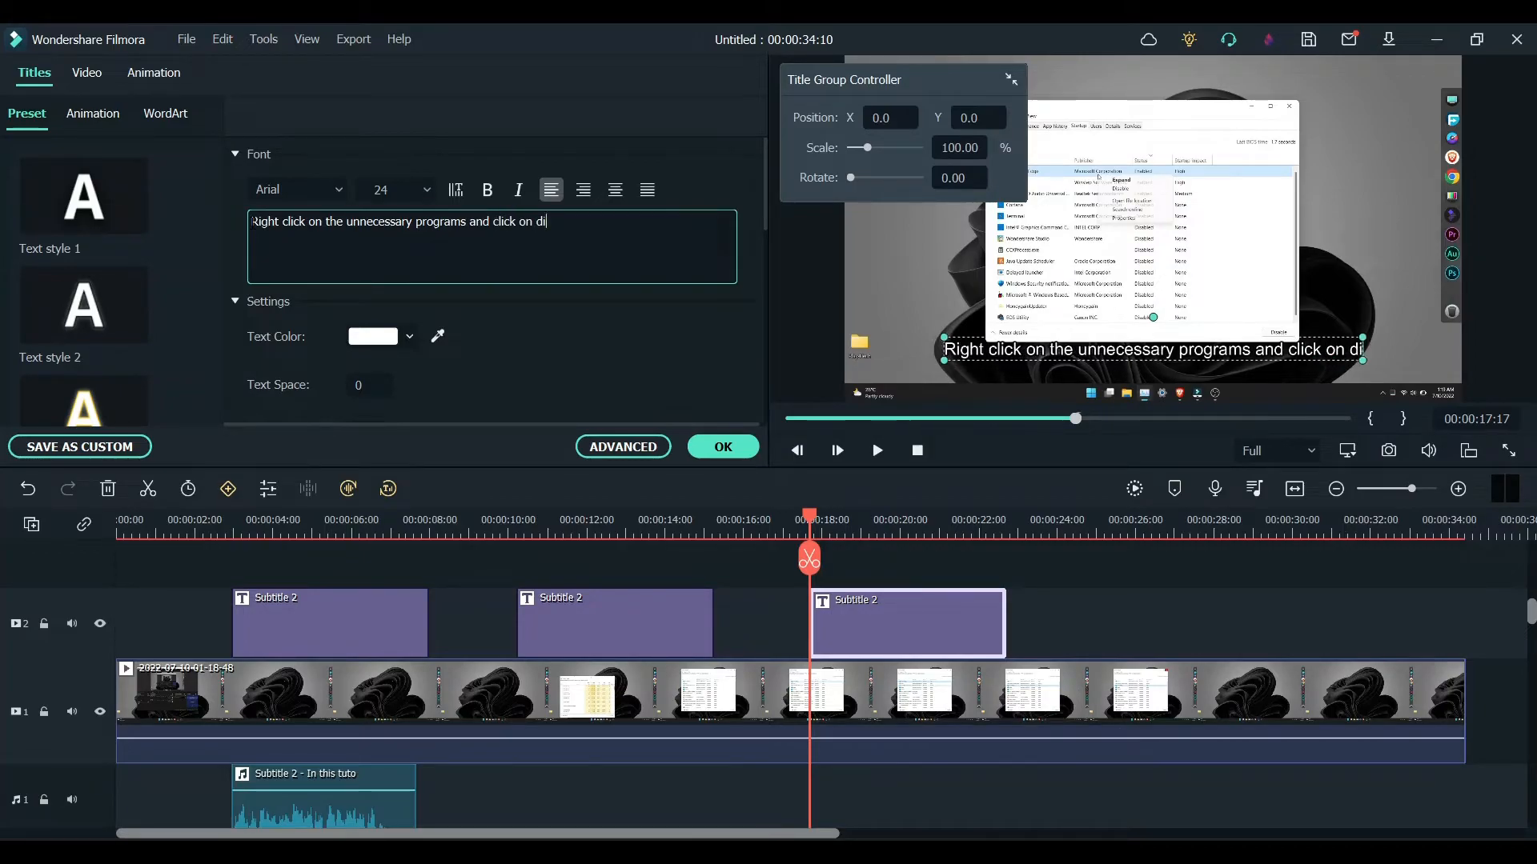
pyautogui.click(723, 446)
# Select the second and third subtitle clips together and start Text-to-Speech for both.
pyautogui.rightClick(628, 624)
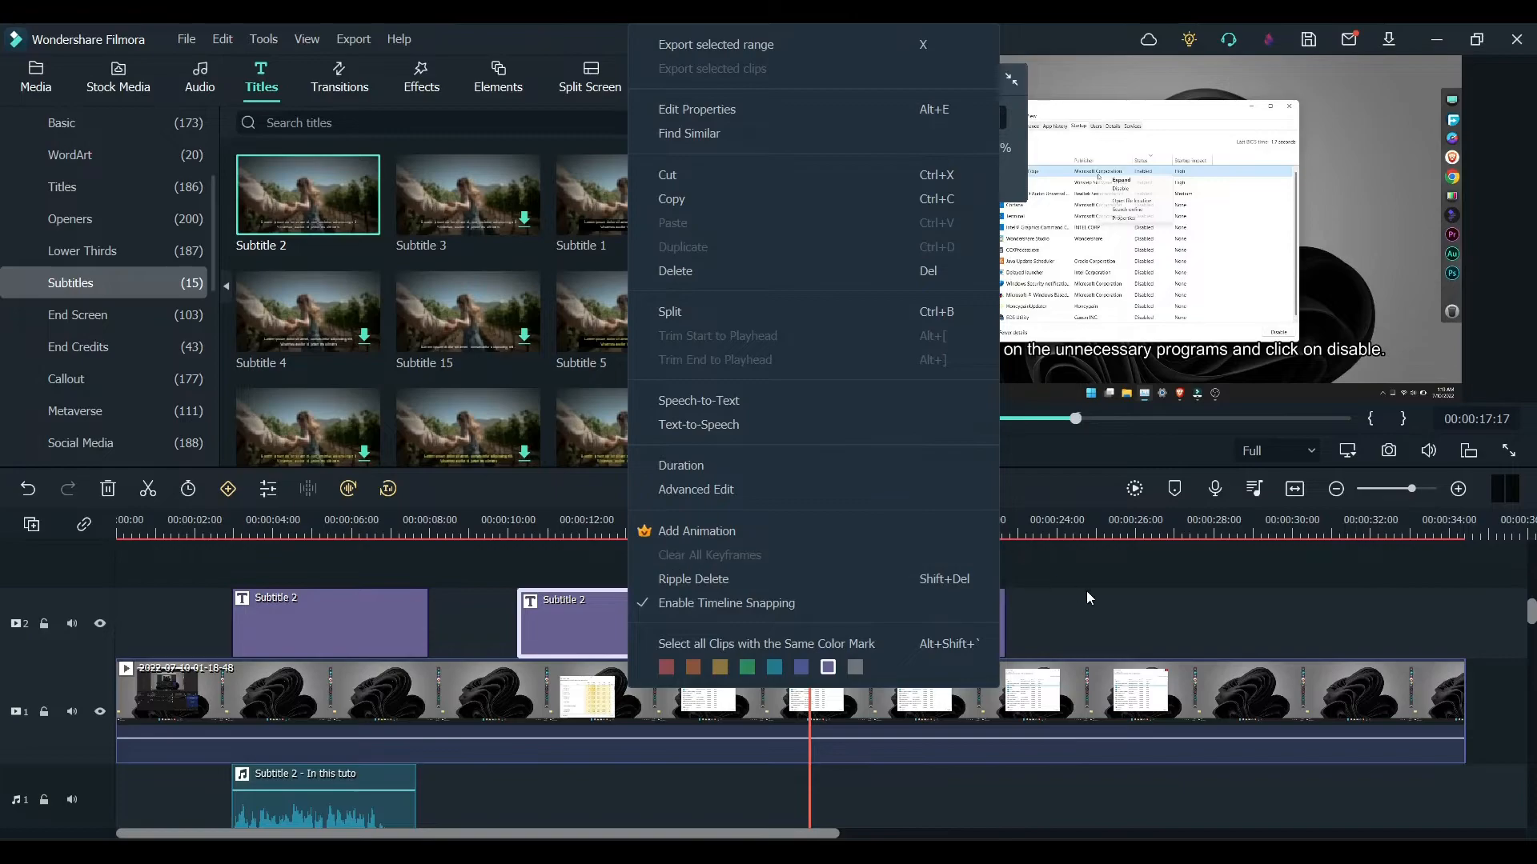
pyautogui.click(1071, 616)
pyautogui.moveTo(1071, 616); pyautogui.dragTo(608, 614)
pyautogui.rightClick(608, 613)
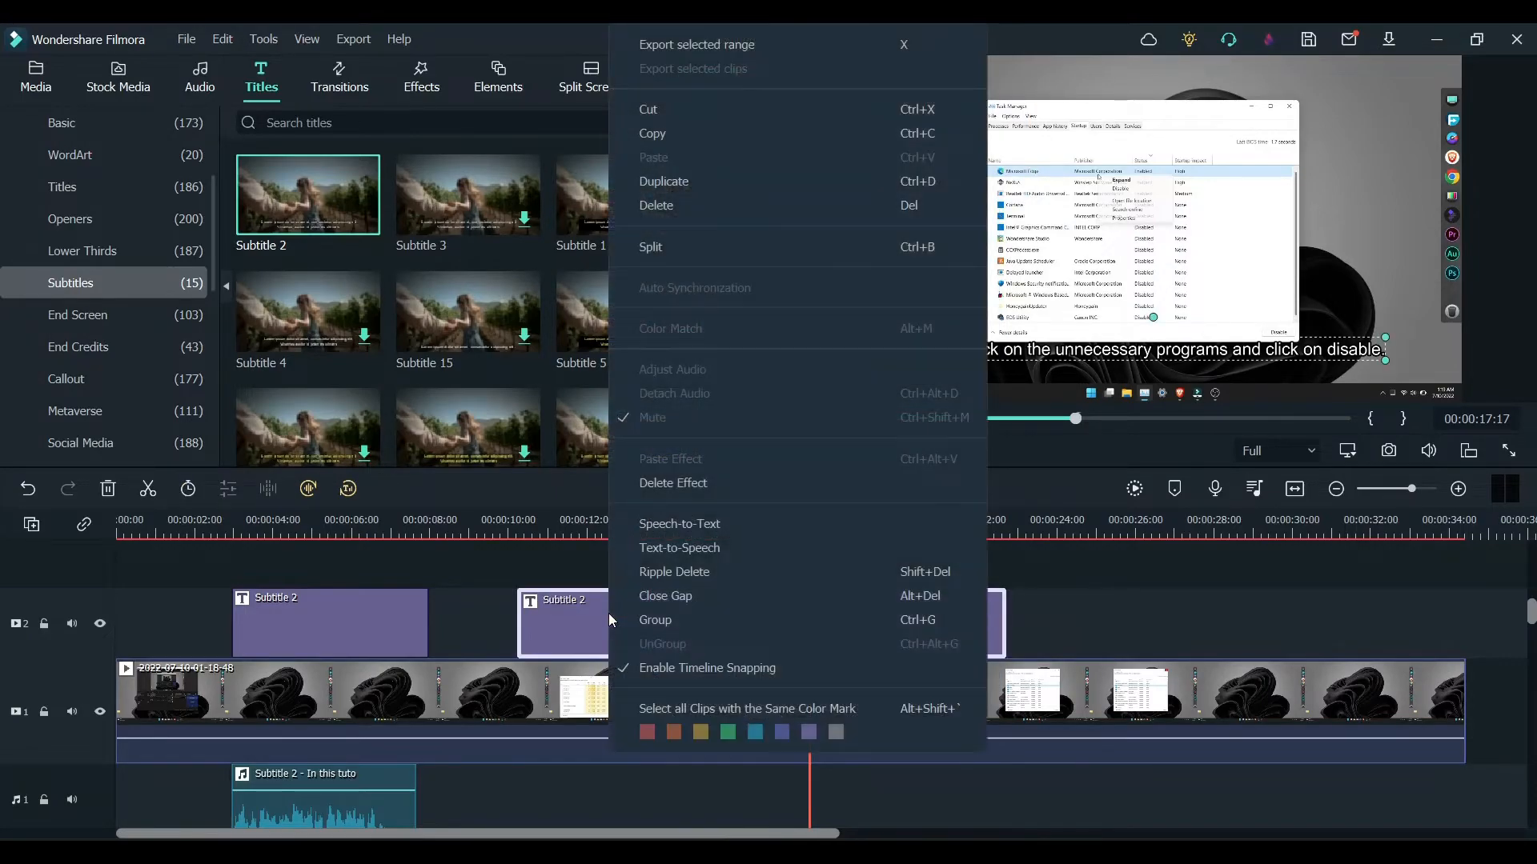
pyautogui.click(688, 549)
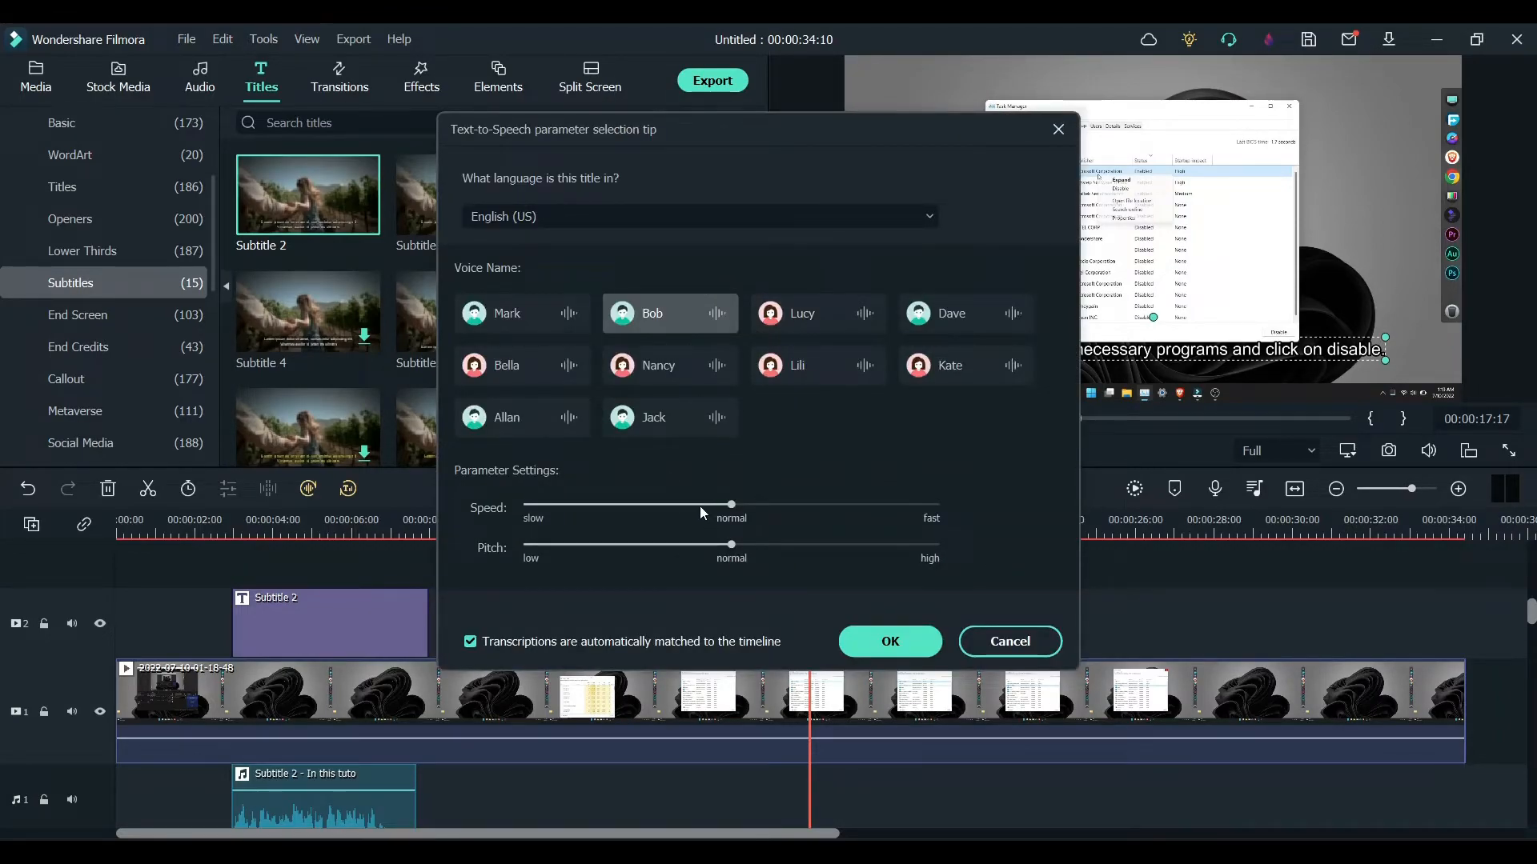
# Slow the speech speed to about midway between slow and normal, generate both voice-overs with the Bob voice, and close the service list.
pyautogui.click(628, 505)
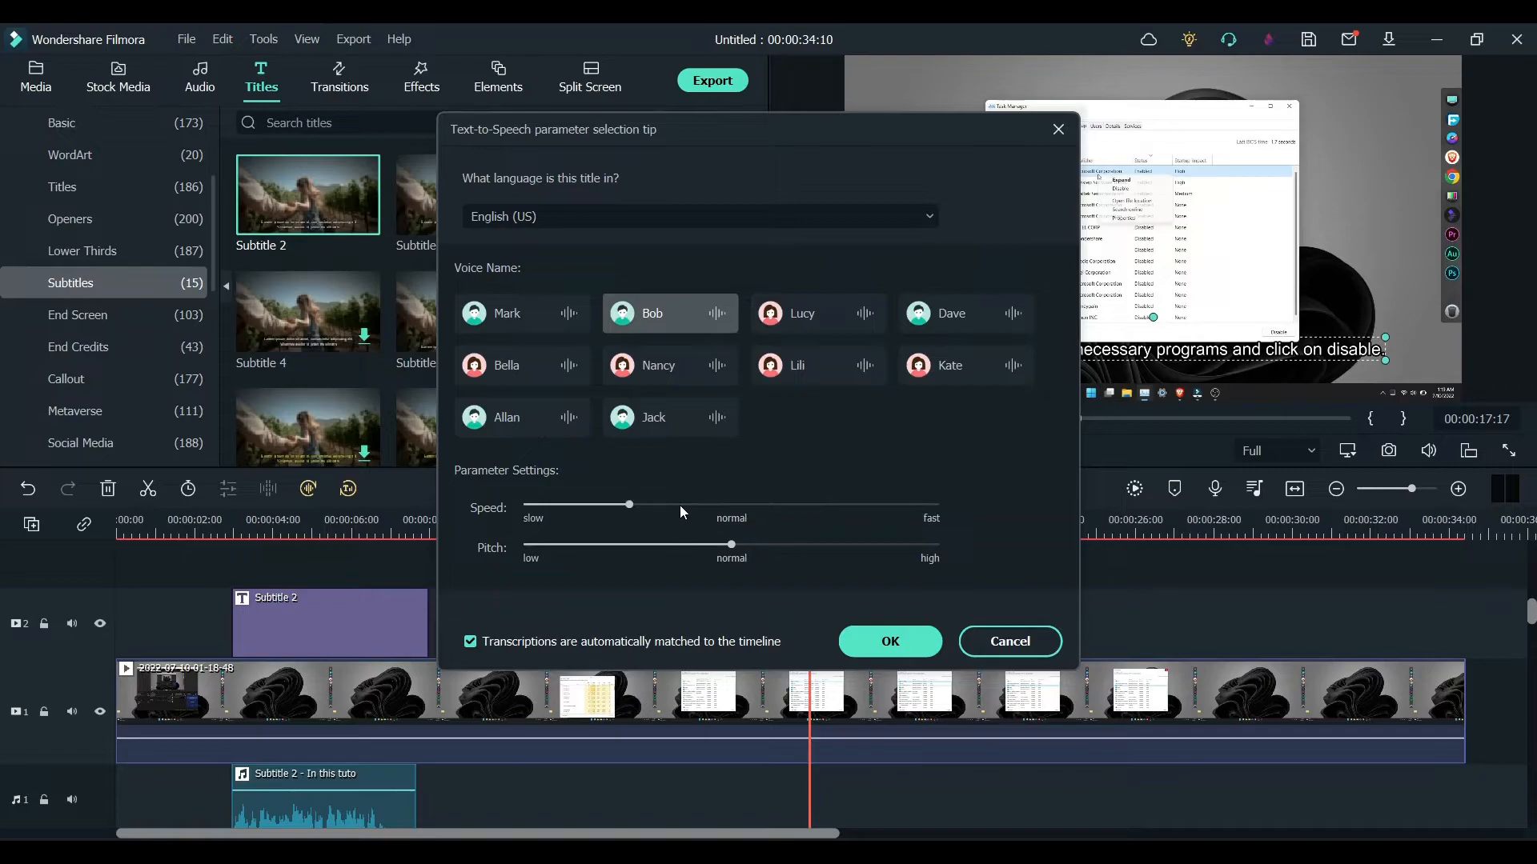
pyautogui.click(890, 640)
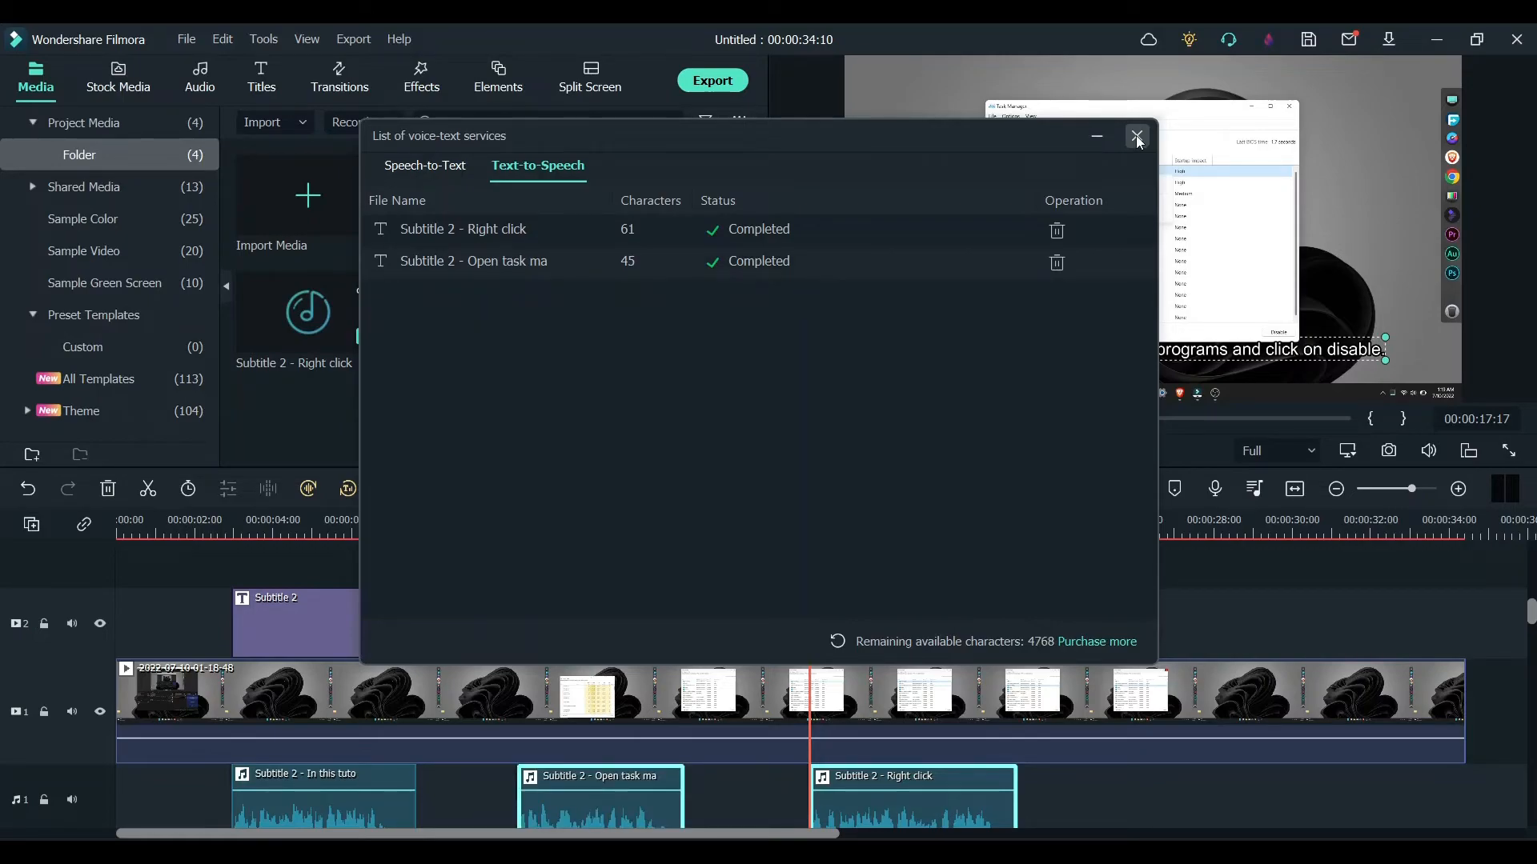
pyautogui.click(1137, 137)
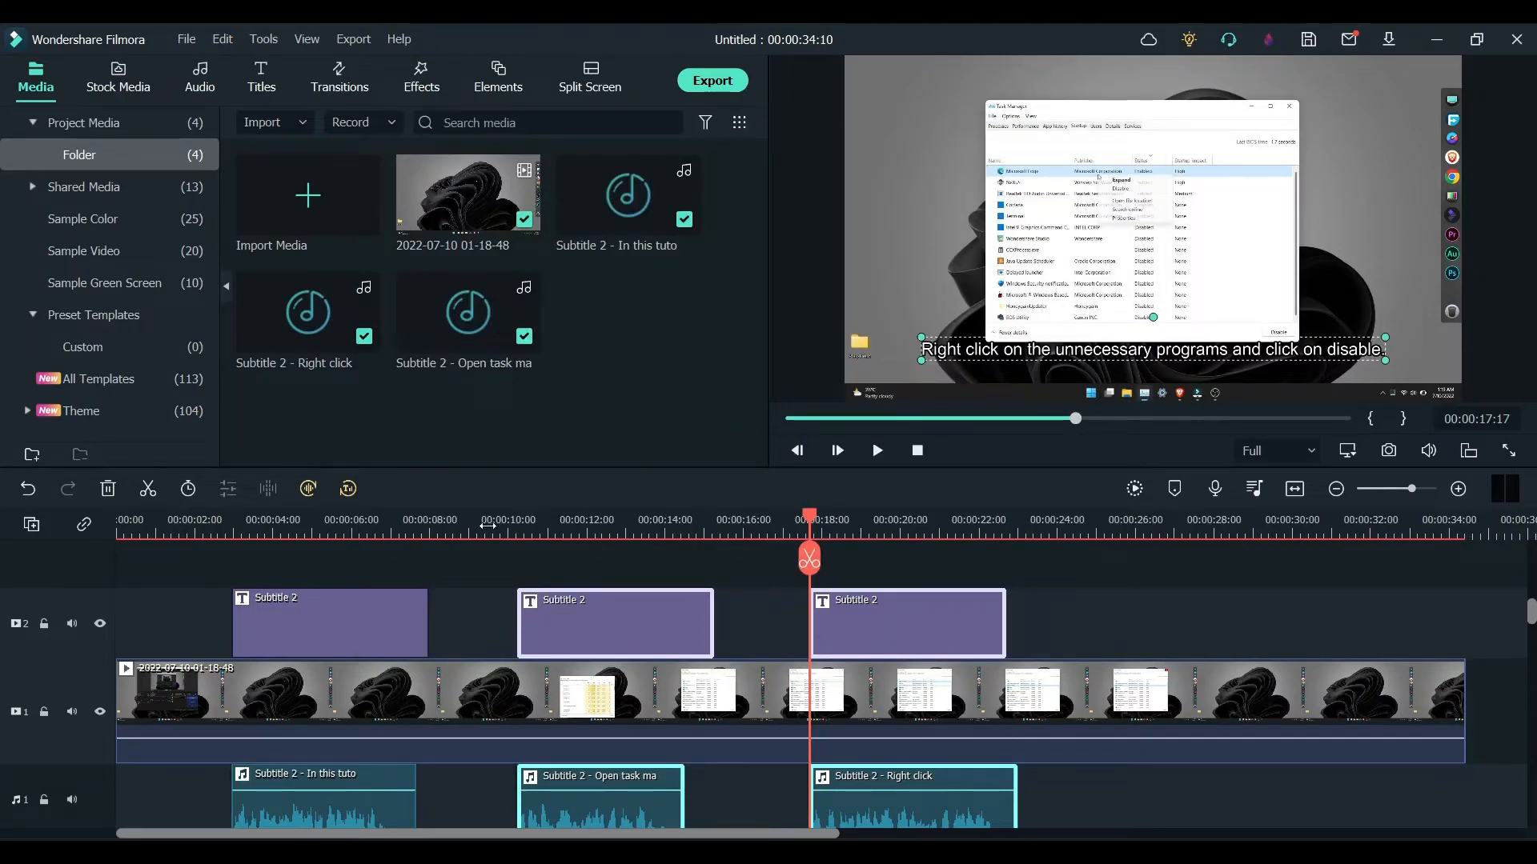
# Play the timeline from just before the second subtitle to hear both new voice-overs, pause past the third, and deselect the clips.
pyautogui.click(488, 525)
pyautogui.press('space')
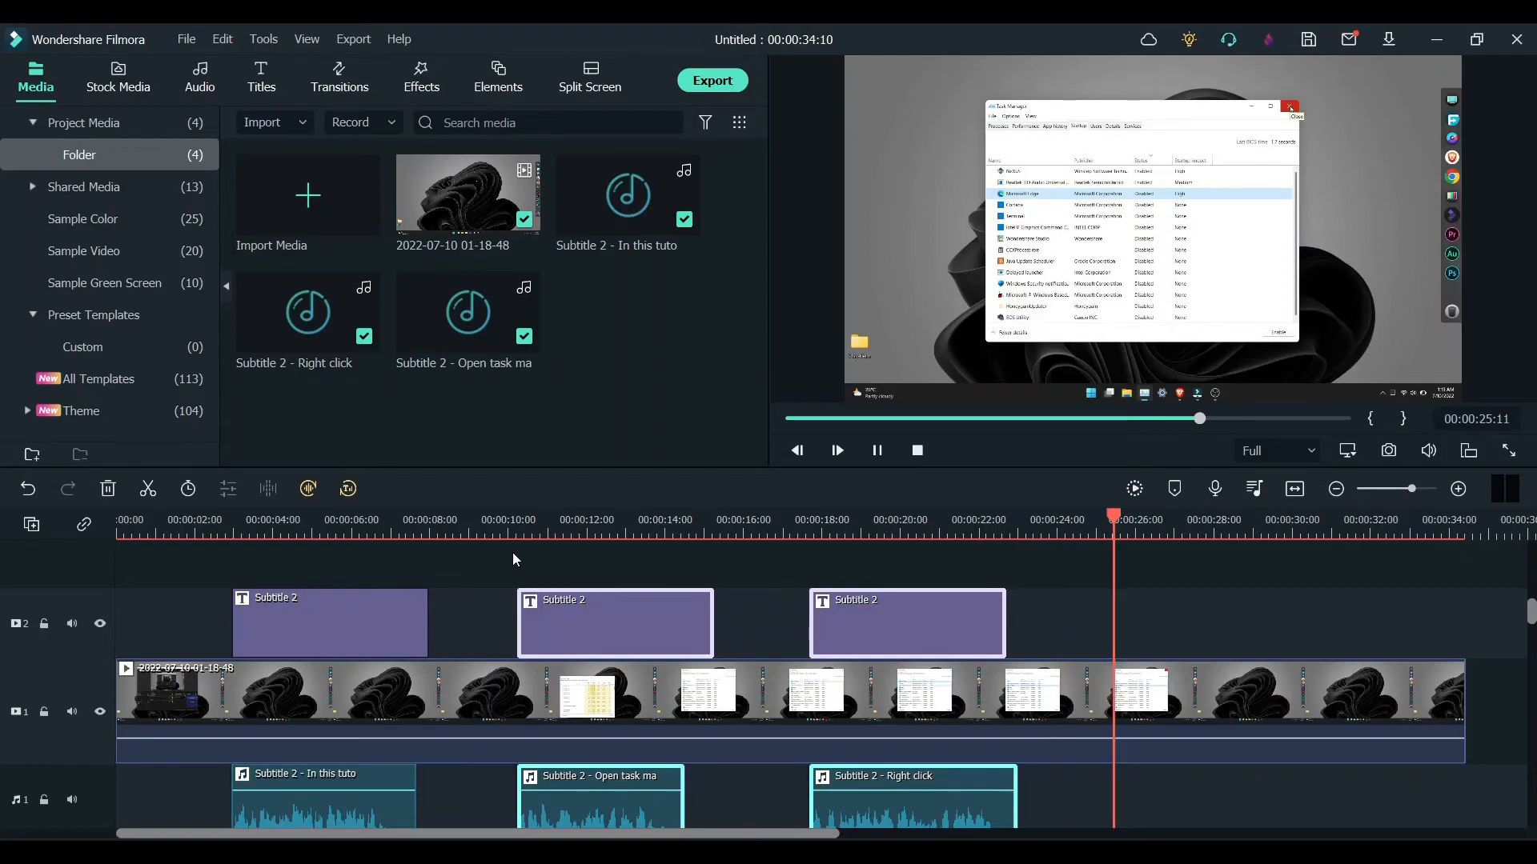
pyautogui.press('space')
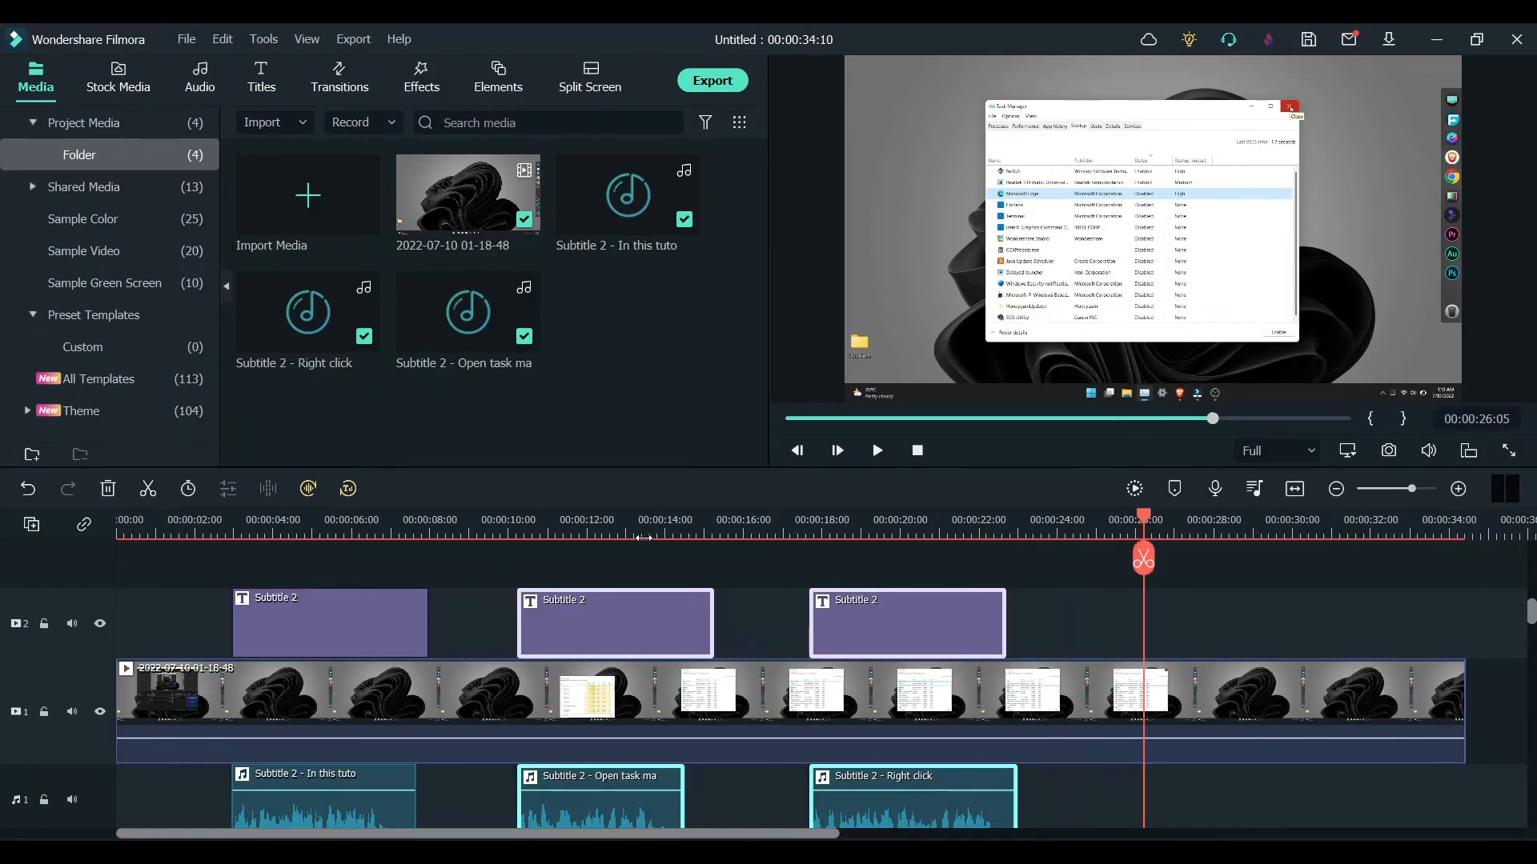
pyautogui.click(1065, 578)
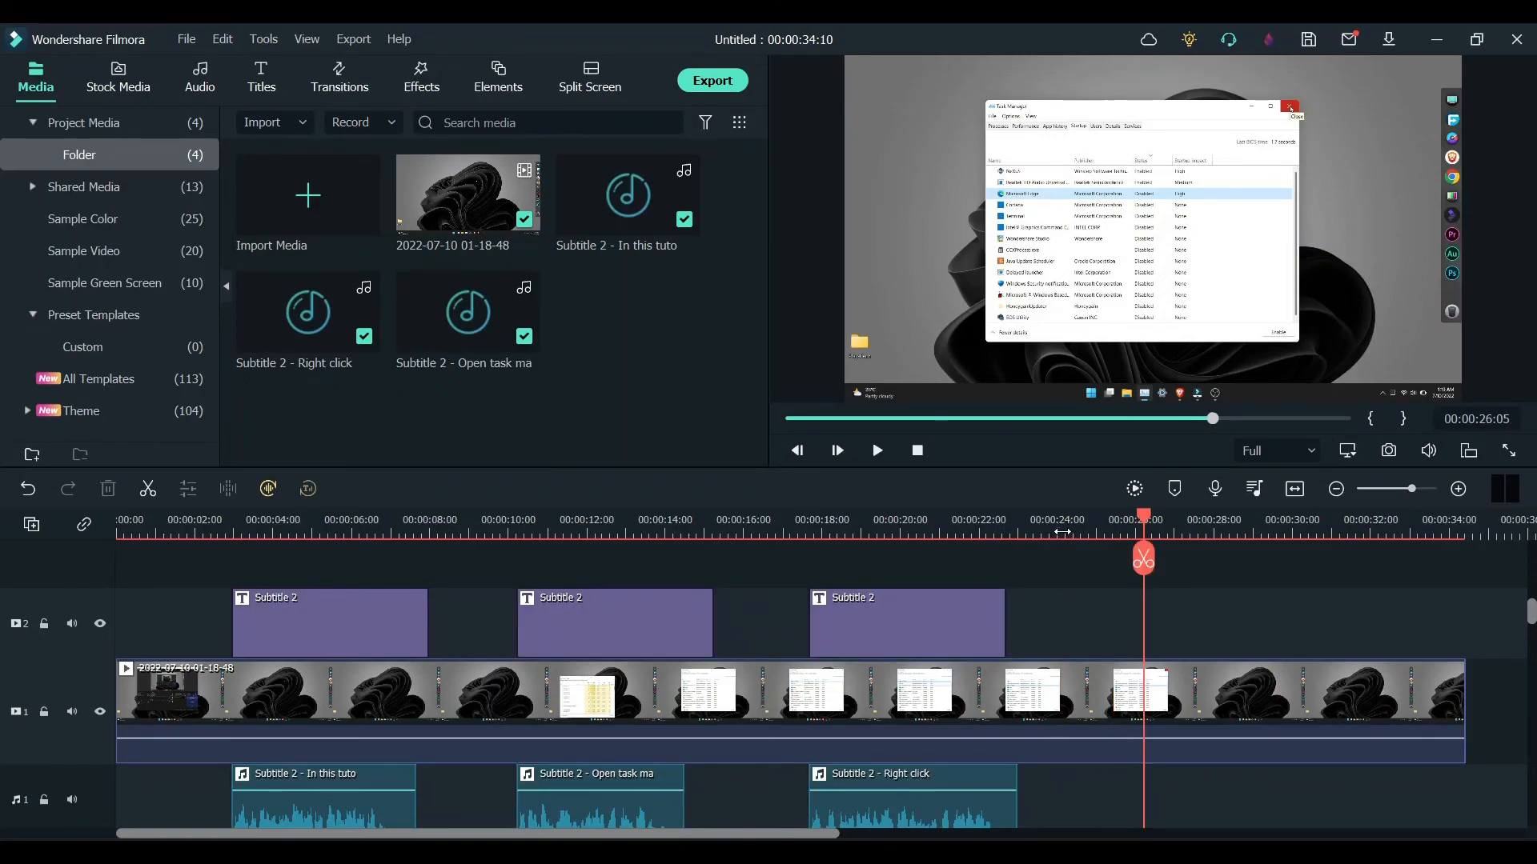